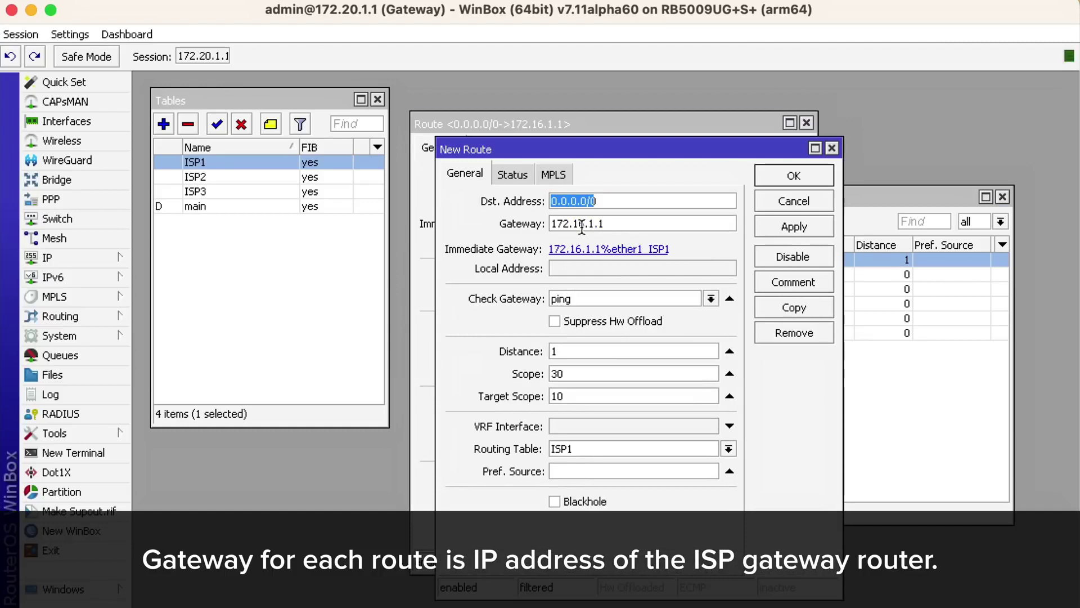
Step: Set the copied default route's gateway to 172.17.1.1 and its routing table to ISP2, and apply it
key("BackSpace")
type("7")
left_click(602, 448)
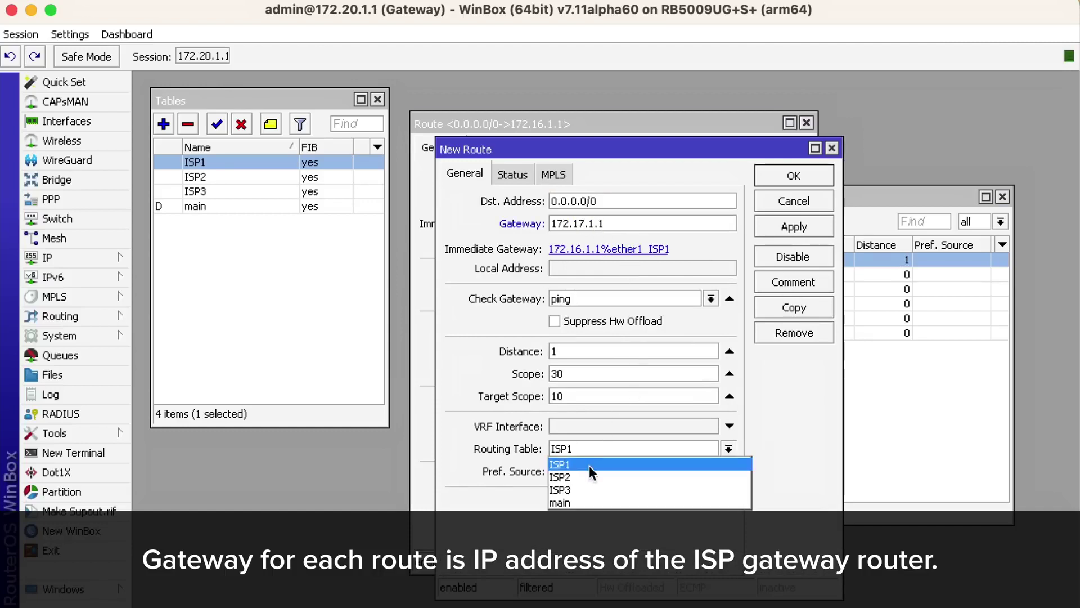
left_click(591, 473)
left_click(788, 227)
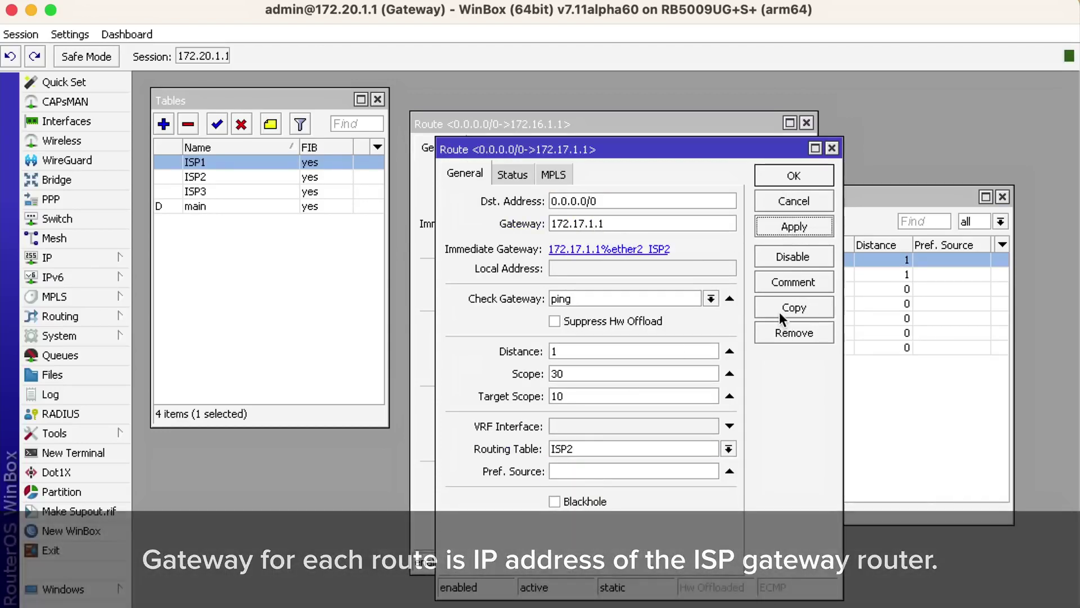
Step: Copy the ISP2 route with gateway 172.18.1.1 and routing table ISP3, and close all the route dialogs with their settings saved
left_click(779, 303)
left_click(610, 159)
key("BackSpace")
type("8")
left_click(626, 385)
left_click(619, 424)
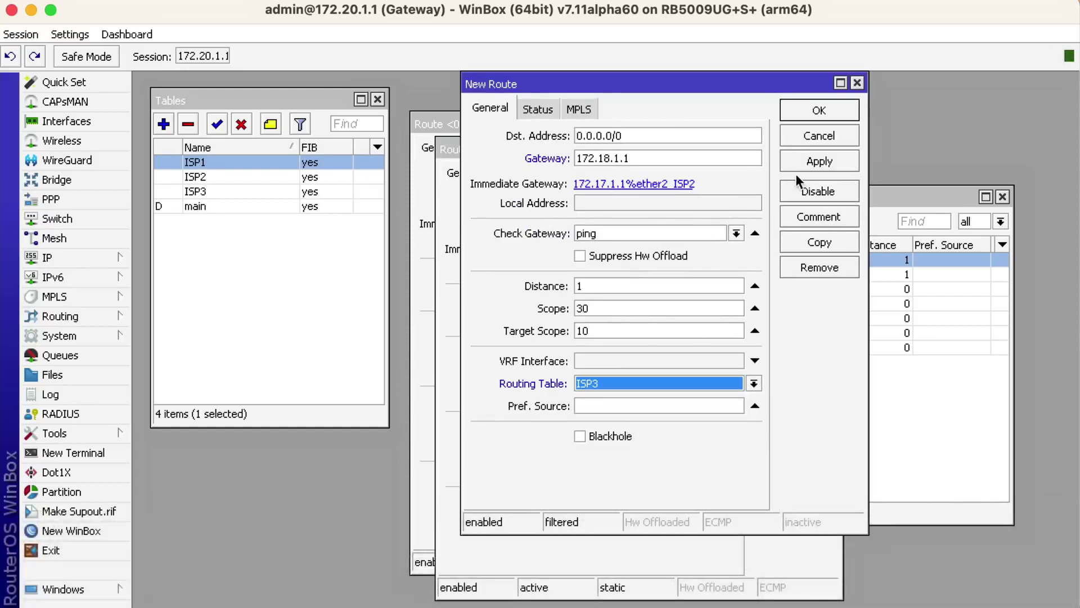
left_click(819, 110)
left_click(794, 175)
left_click(770, 151)
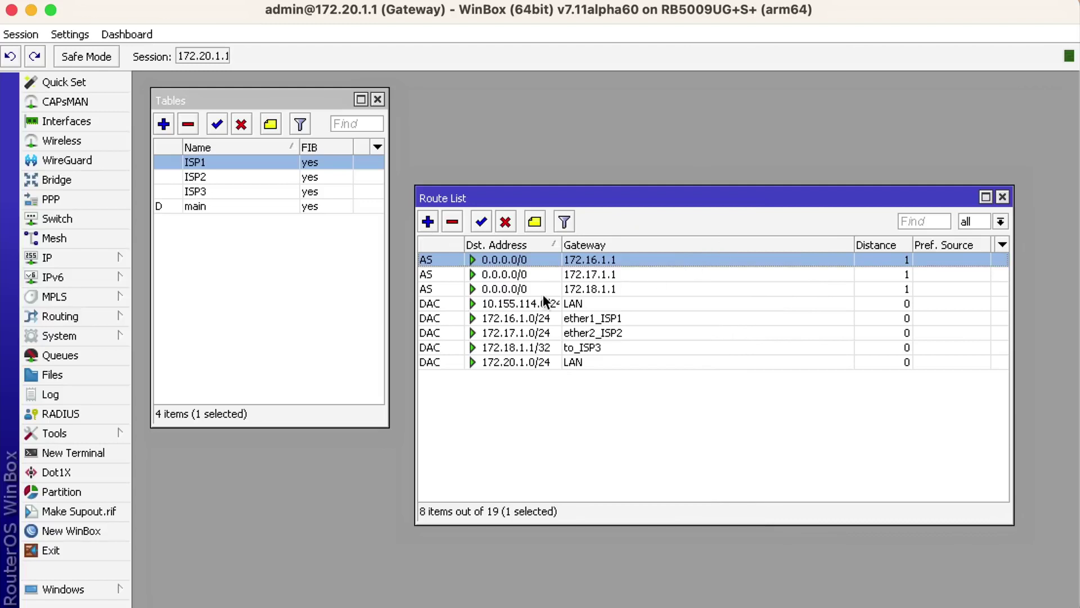
Step: Add a default route in the main table via gateway 172.16.1.1 with ping gateway check and distance 1
left_click(427, 221)
left_click(544, 198)
type("172.16.1.1")
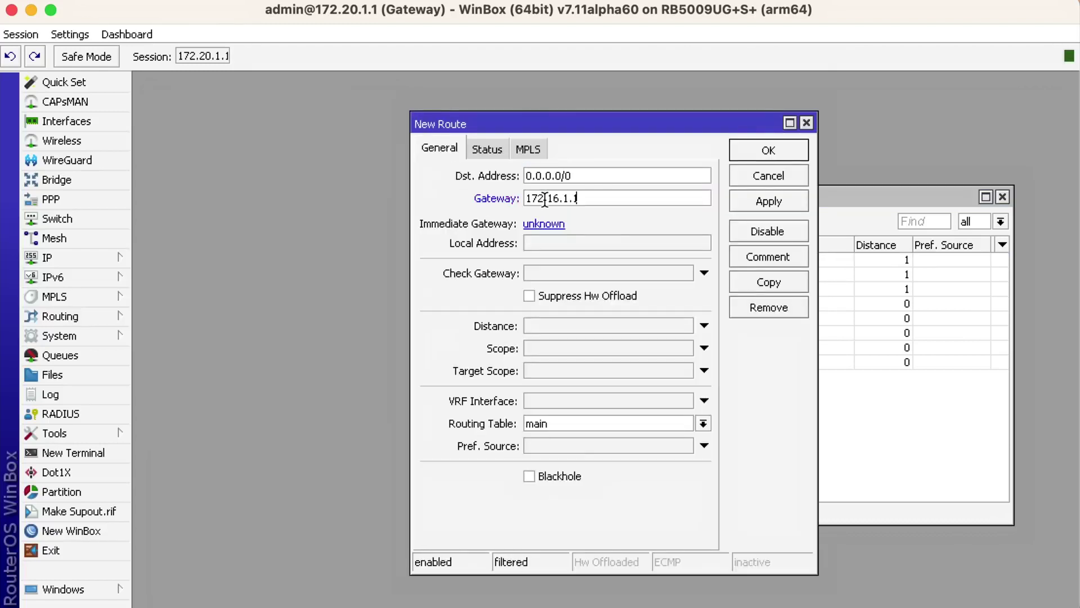
left_click(566, 272)
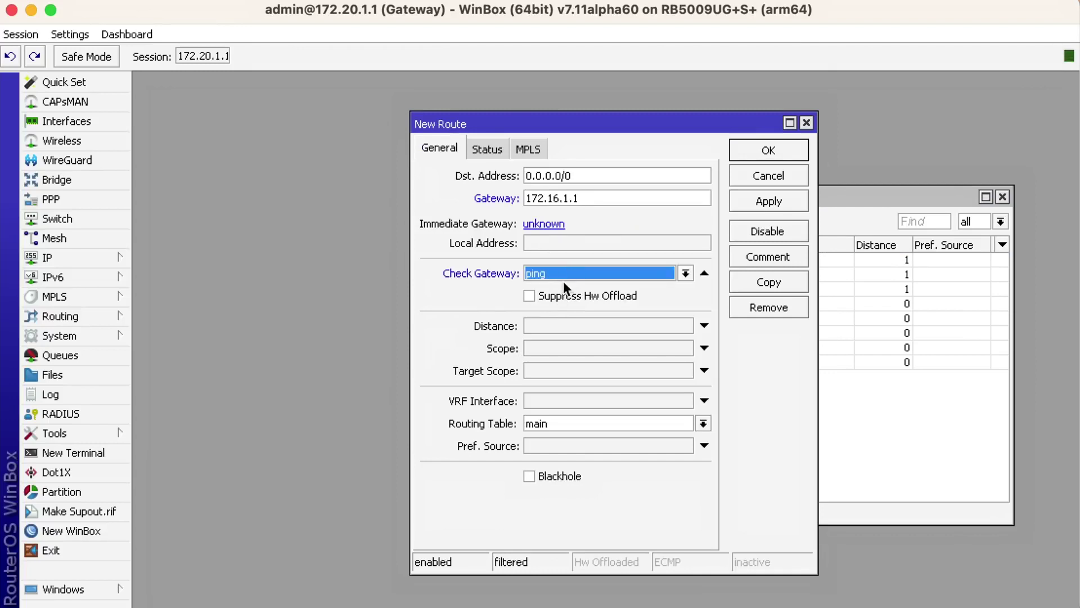
left_click(546, 324)
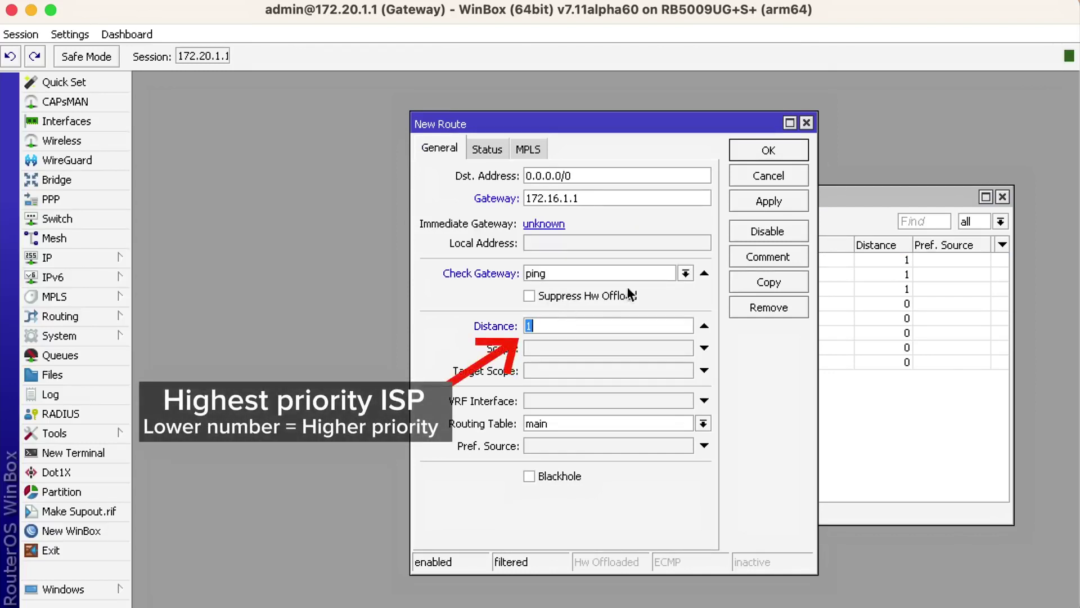
left_click(740, 146)
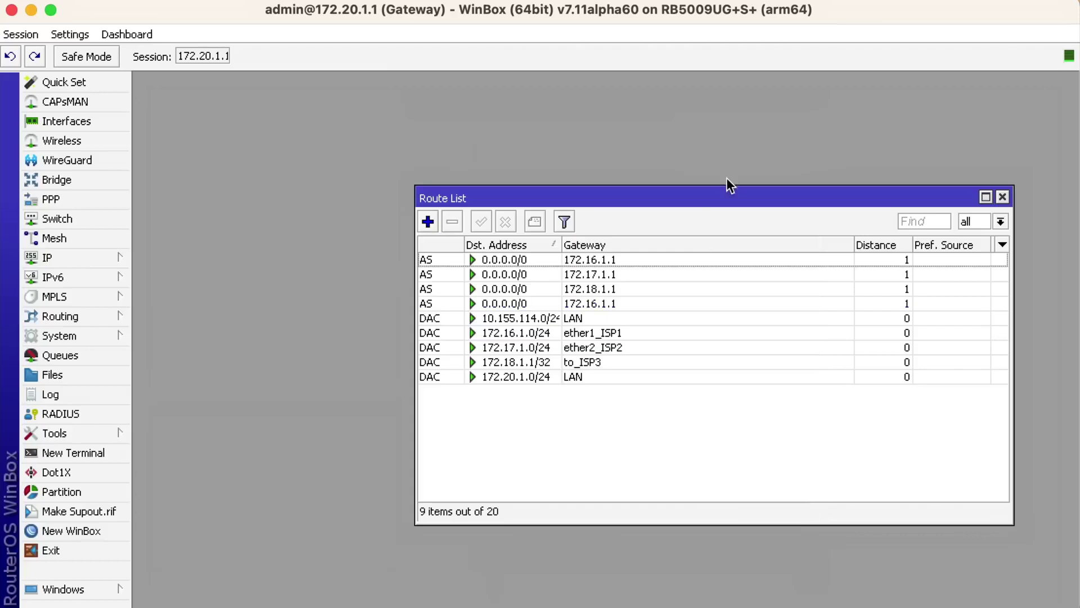
Step: Add a main-table default route via gateway 172.17.1.1 with ping gateway check and distance 2
left_click(427, 221)
left_click(542, 197)
type("172.17.1.1")
left_click(564, 272)
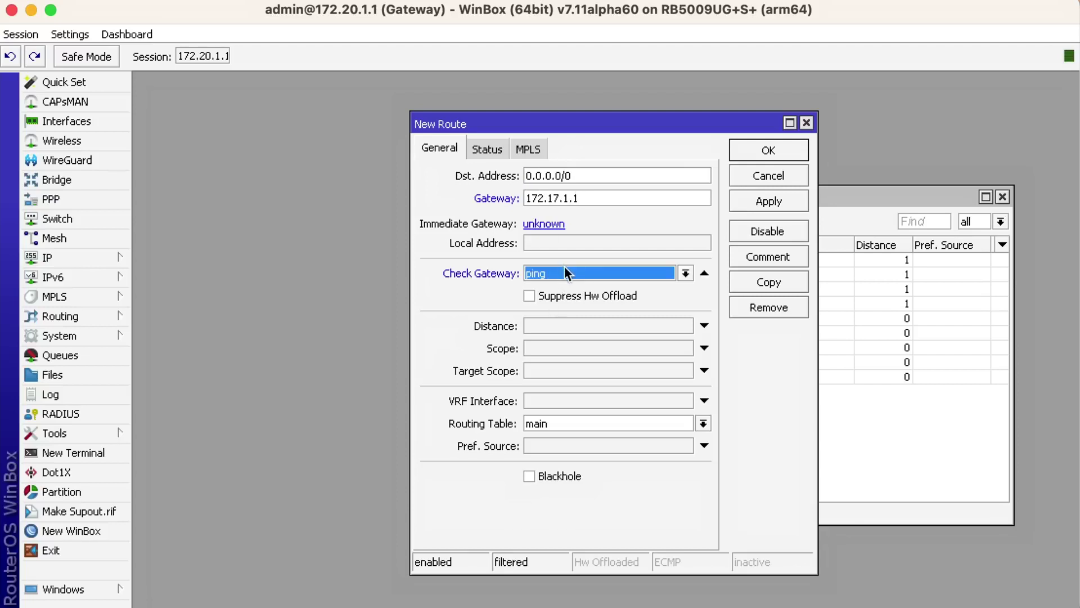
left_click(553, 325)
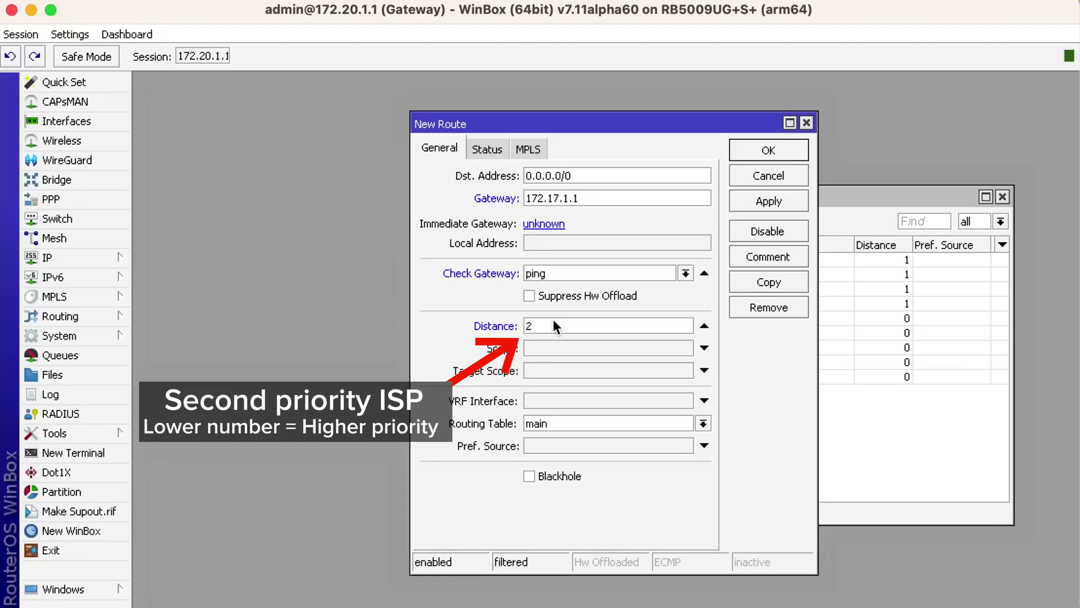
key("Return")
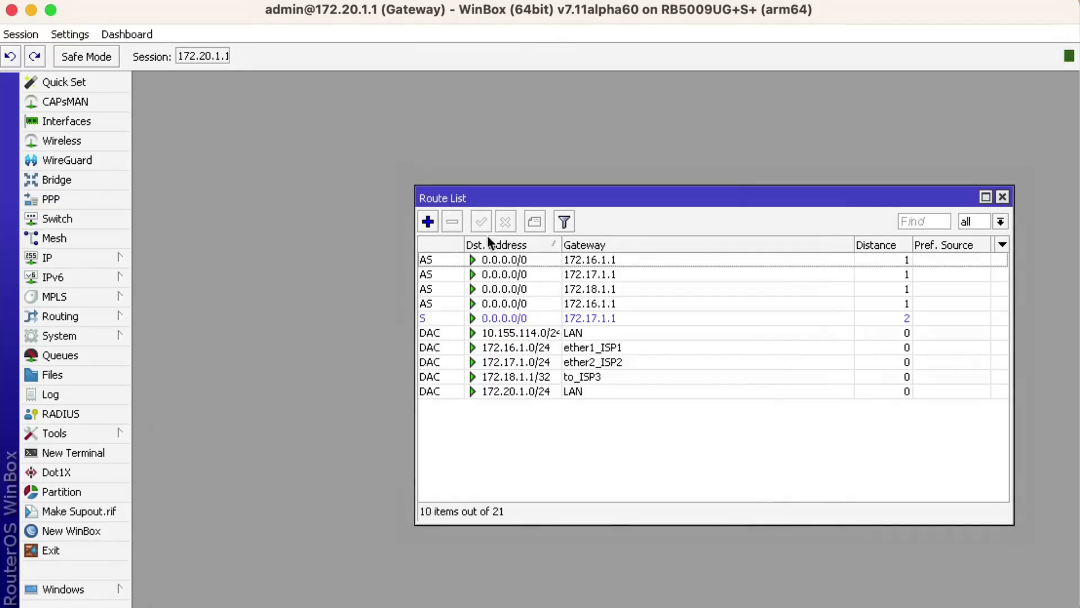
Step: Add a main-table default route via gateway 172.18.1.1 with ping check and distance 3, and select the three main-table default routes
left_click(431, 225)
left_click(633, 197)
type("17")
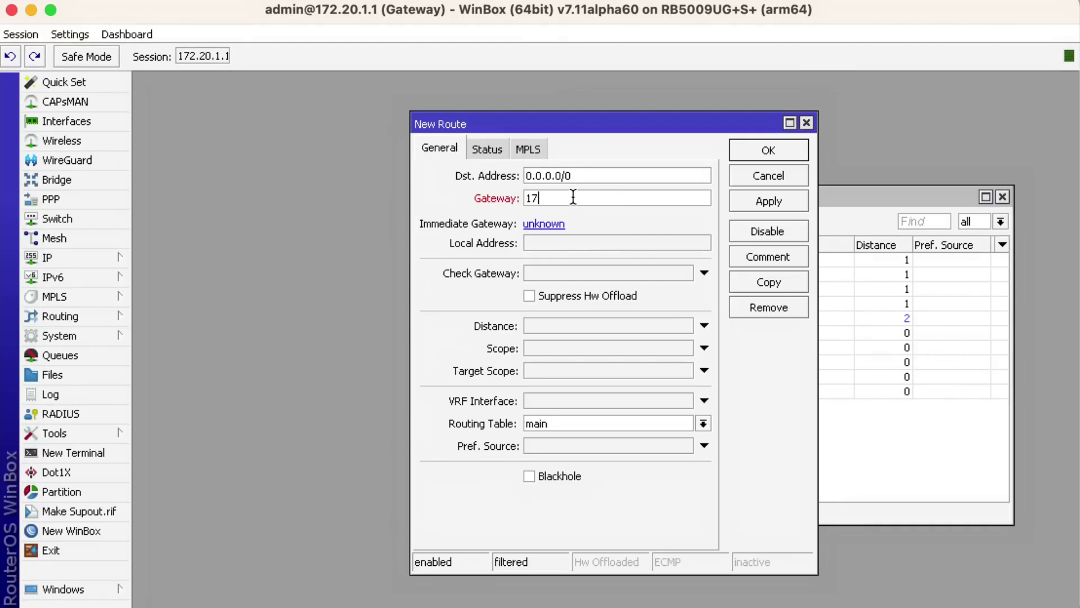
type("2.18.1.1")
left_click(562, 274)
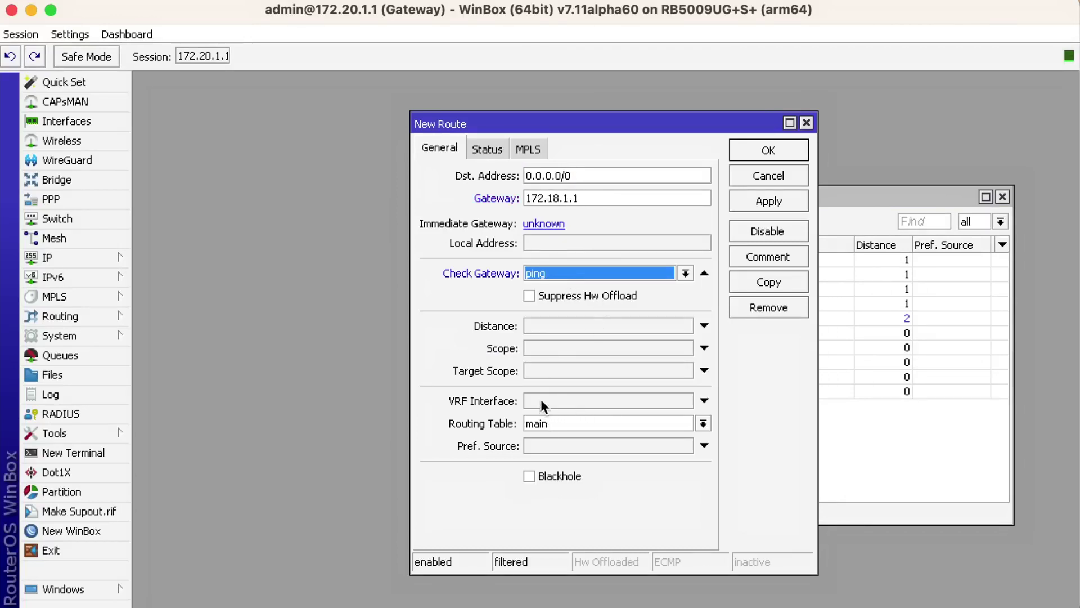
left_click(543, 324)
type("3")
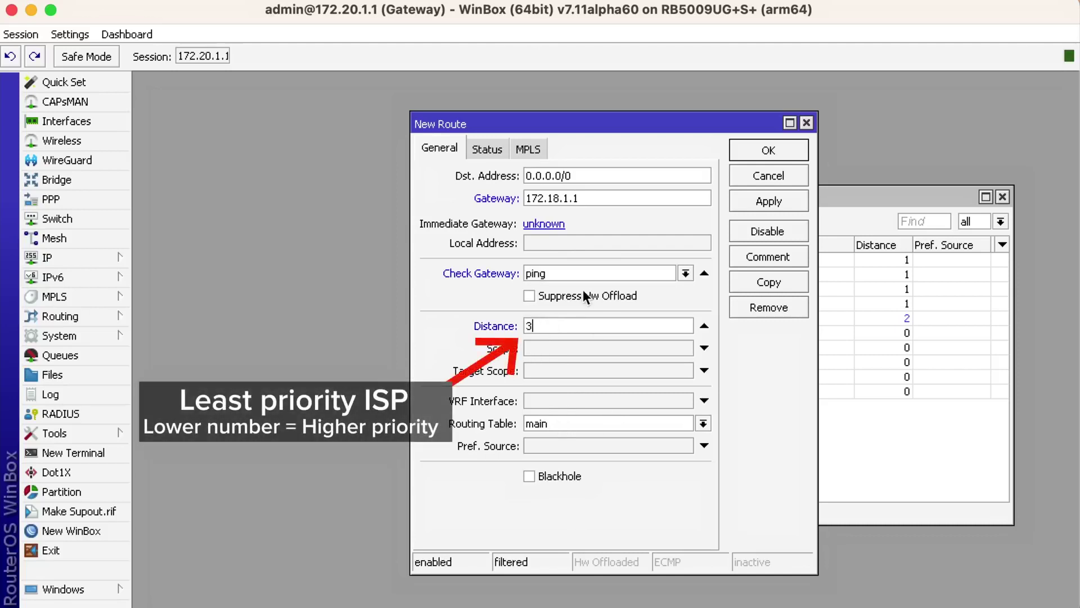
left_click(753, 148)
left_click(515, 302)
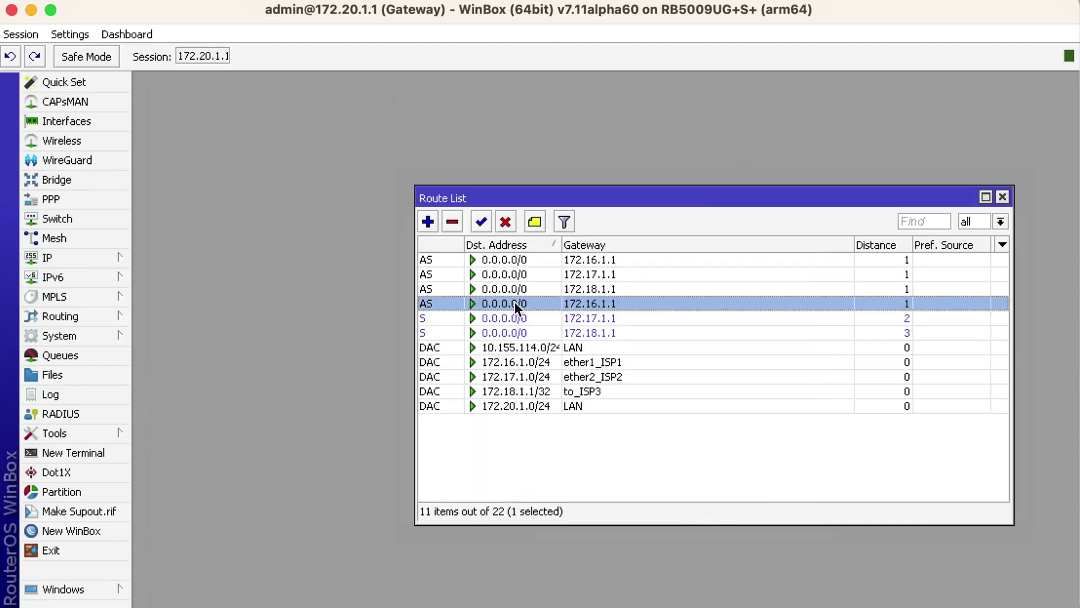
left_click(563, 332, "shift")
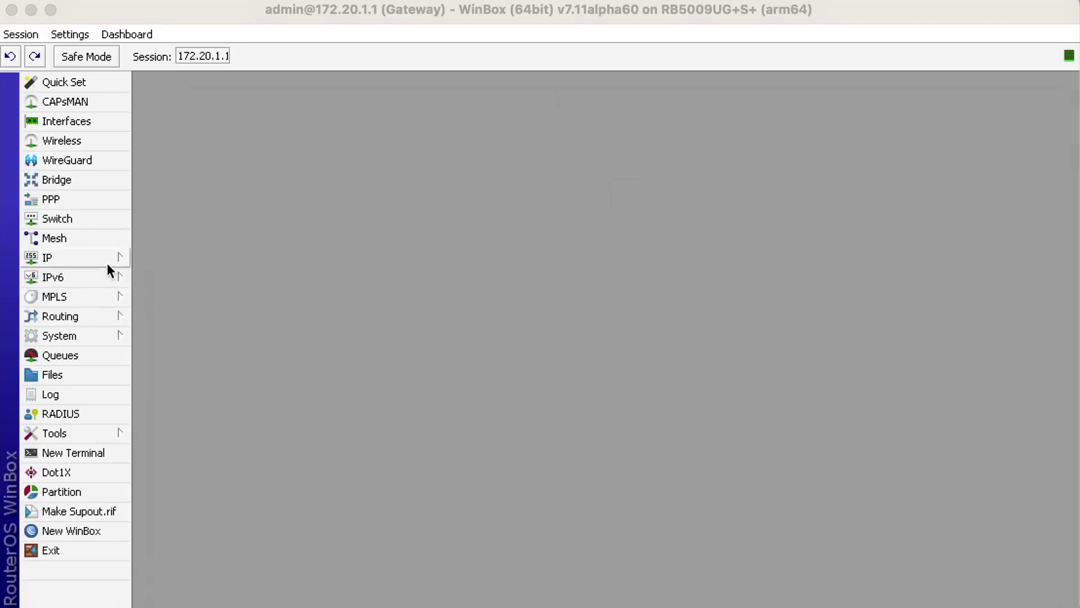
Step: Start a new firewall mangle rule in the prerouting chain with ether1_ISP1 as the incoming interface
left_click(107, 261)
left_click(172, 397)
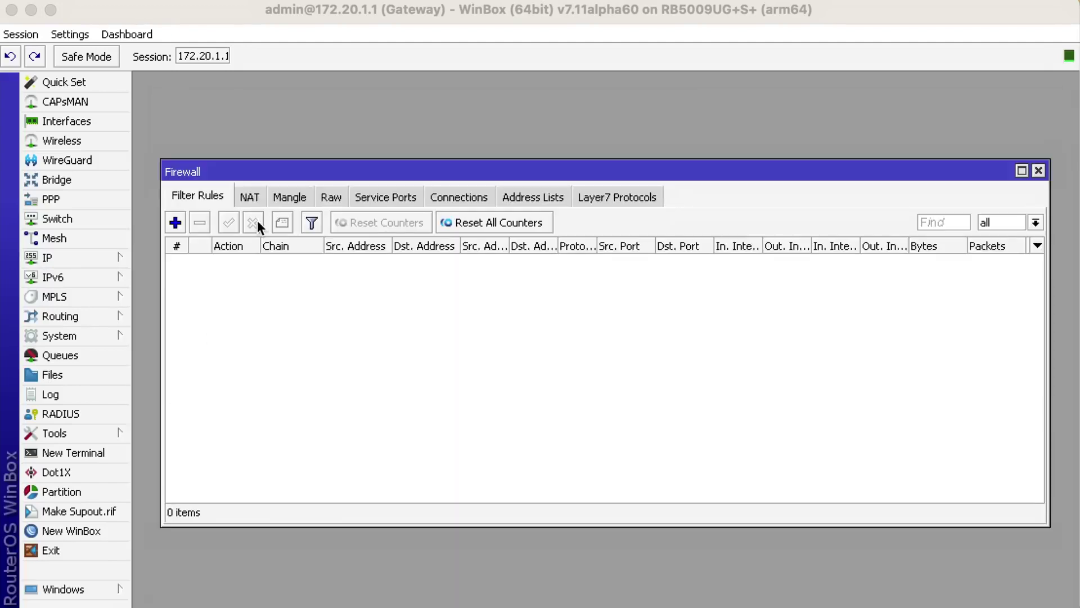
left_click(299, 199)
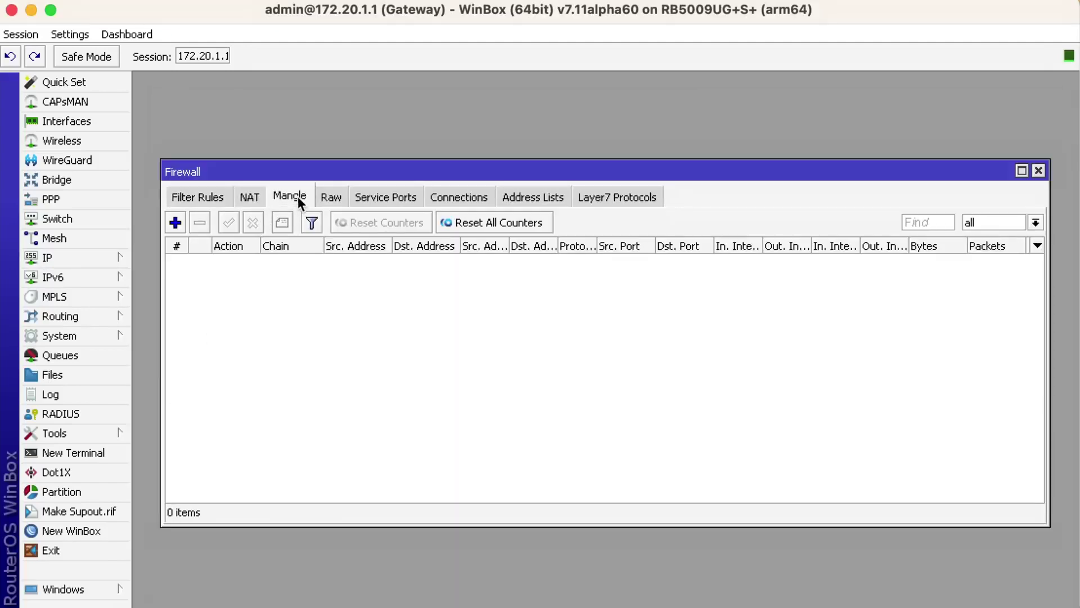
left_click(175, 223)
left_click(589, 136)
left_click_drag(589, 136, 462, 133)
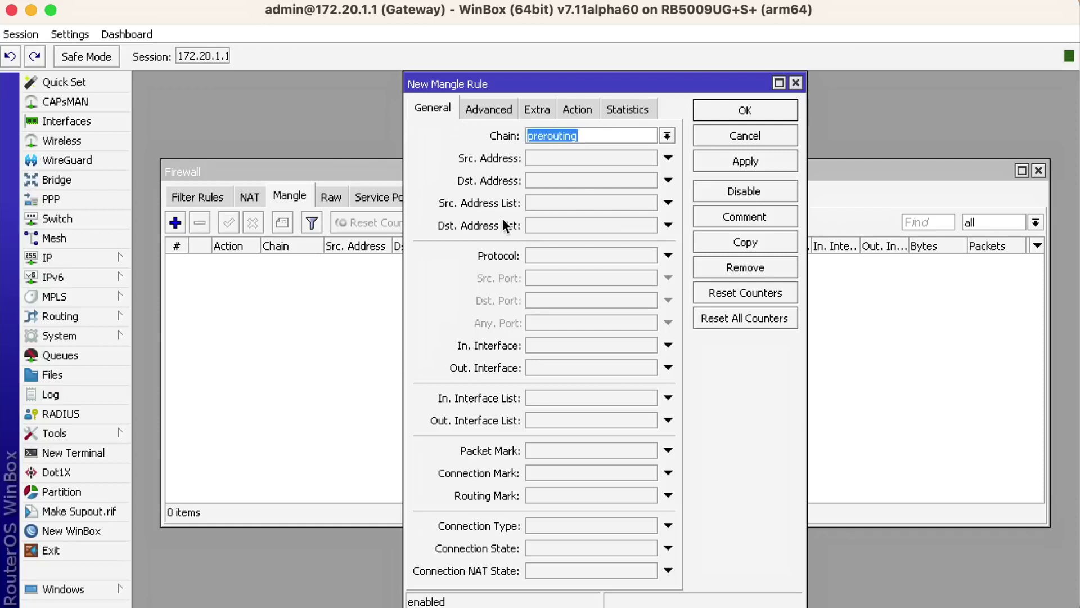
left_click(554, 348)
left_click(575, 343)
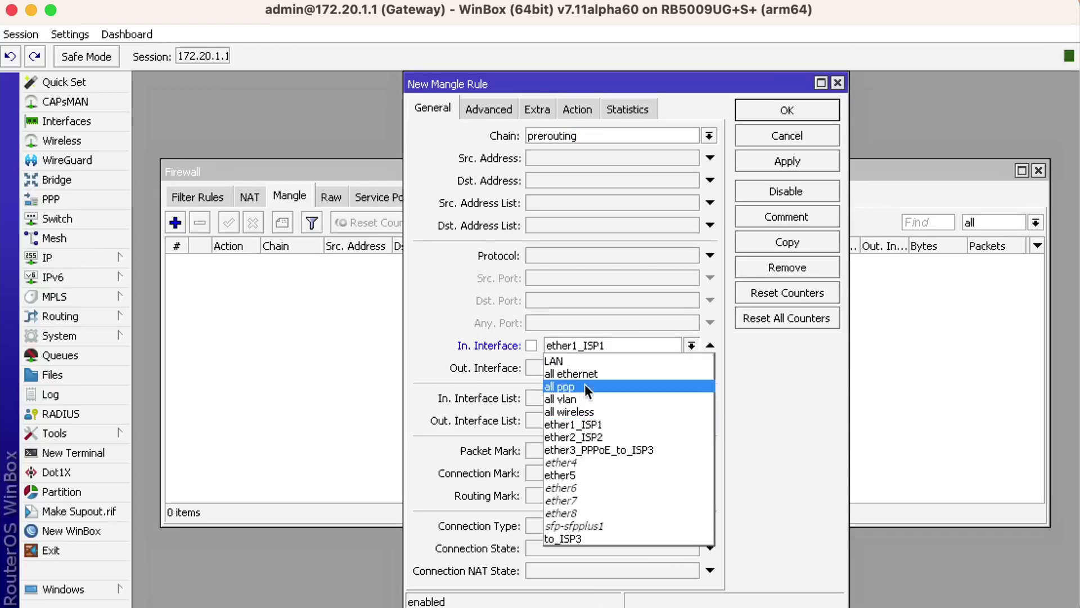
left_click(604, 420)
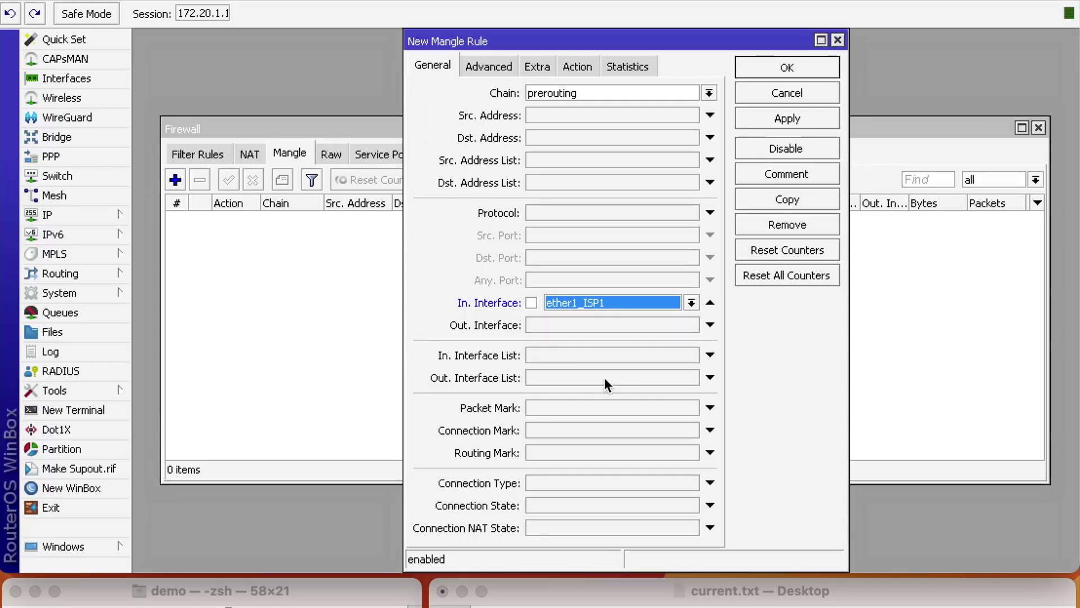
Step: Restrict the mangle rule to connection state new and connection mark no-mark
left_click(550, 505)
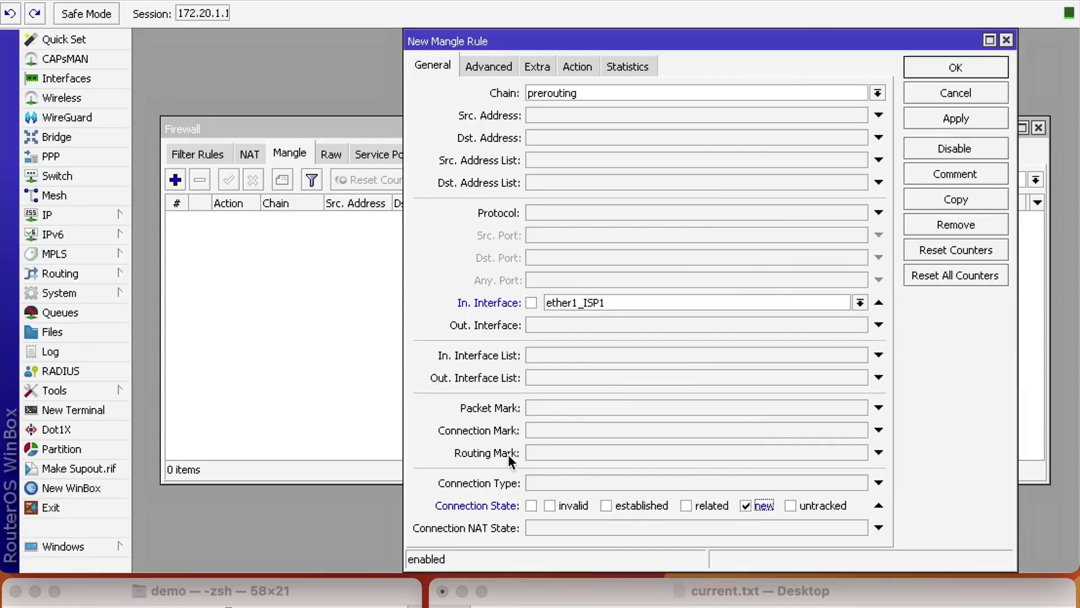
left_click(541, 432)
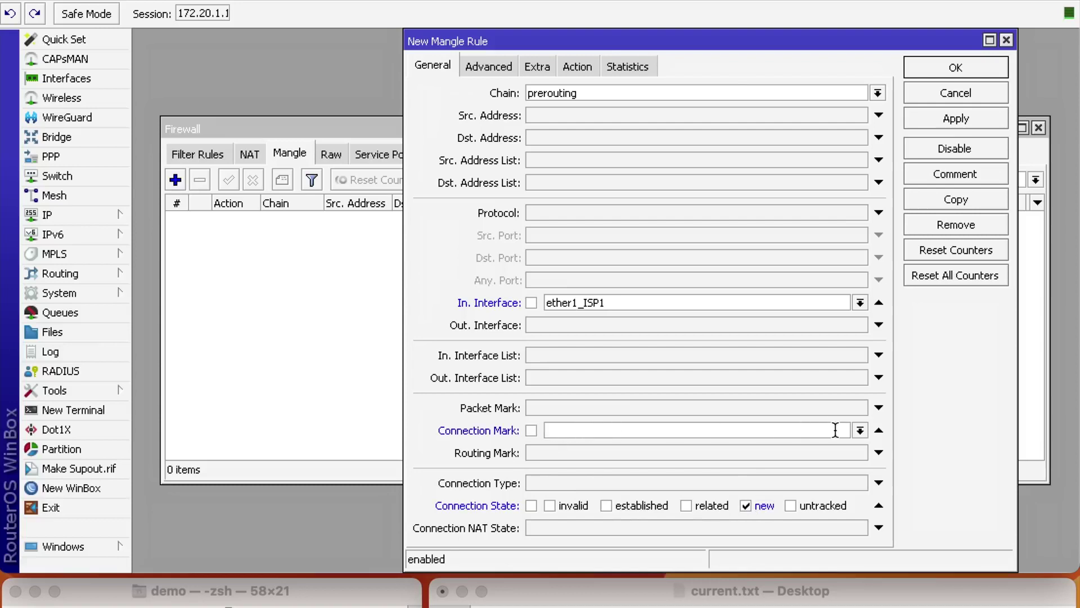
left_click(861, 430)
left_click(608, 447)
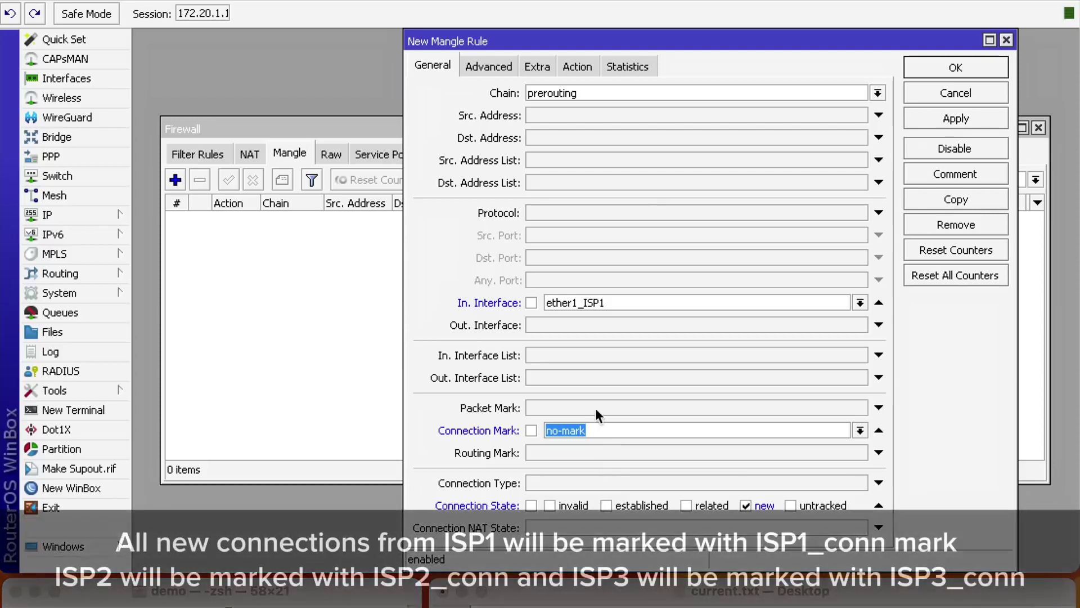
Step: Set the rule's action to mark connection with new connection mark ISP1_conn, and save the rule
left_click(589, 66)
left_click(594, 93)
left_click(598, 235)
left_click(582, 176)
type("ISP1_conn")
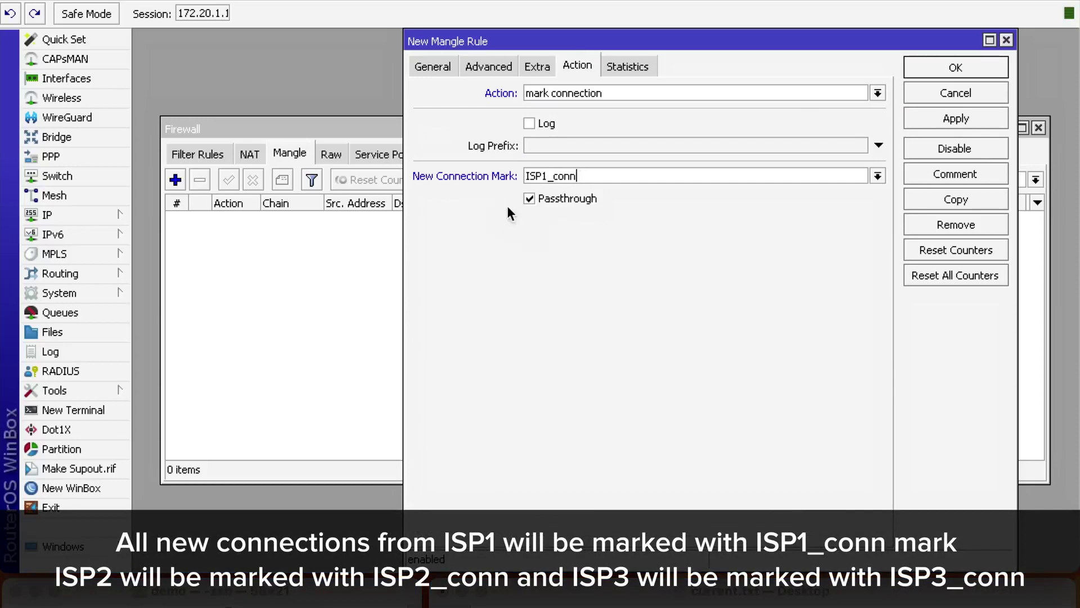
left_click(955, 67)
Step: Copy the ISP1 mangle rule with new connection mark ISP2_conn and incoming interface ether2_ISP2, and save the copy
double_click(305, 217)
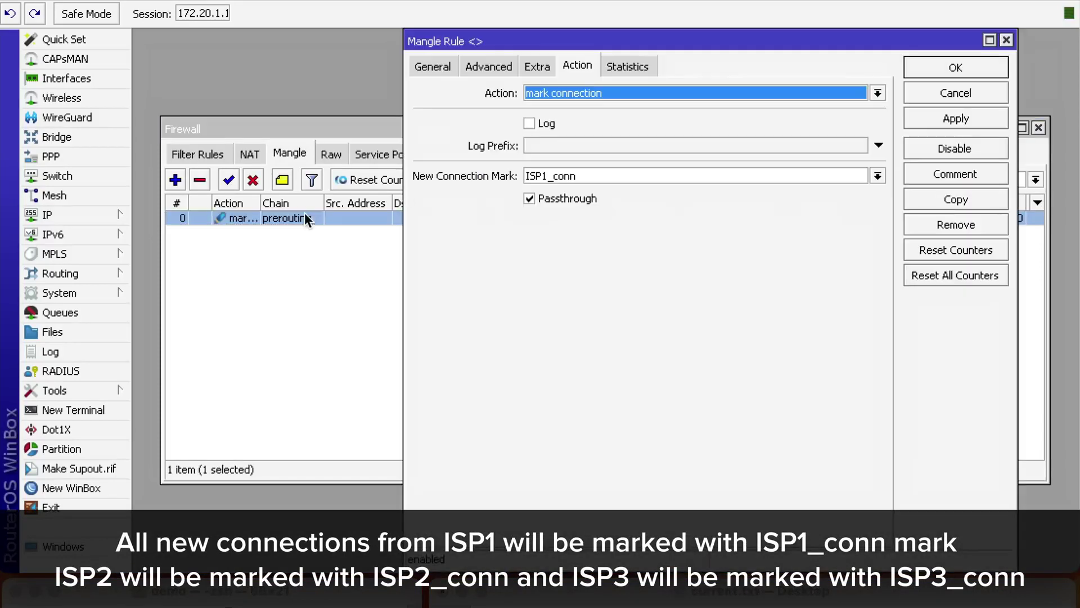
left_click(955, 198)
left_click(575, 176)
key("BackSpace")
type("2_conn")
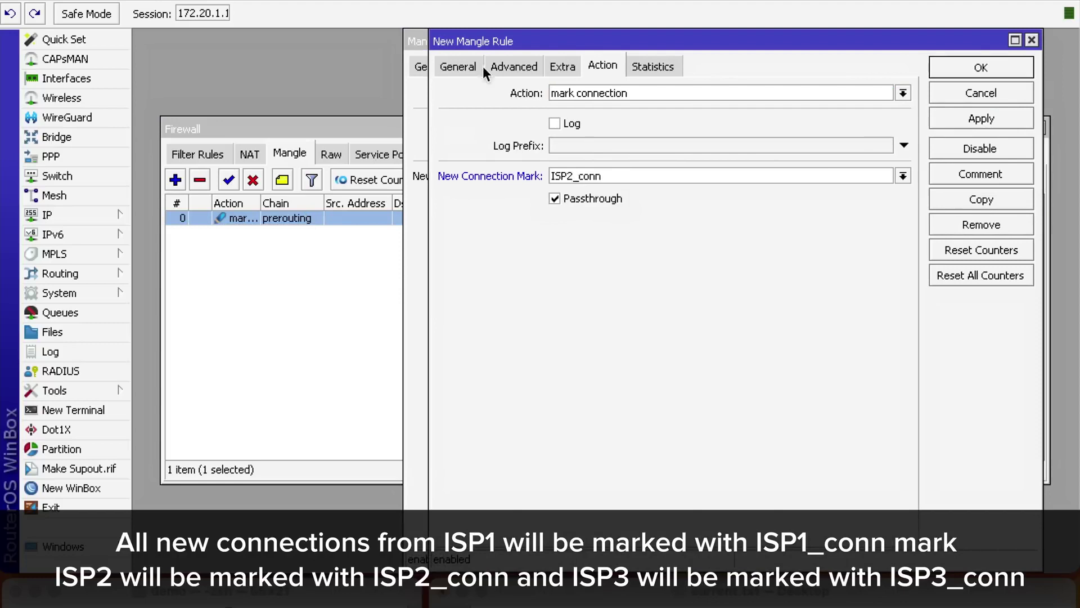
left_click(458, 67)
left_click(617, 304)
left_click(617, 393)
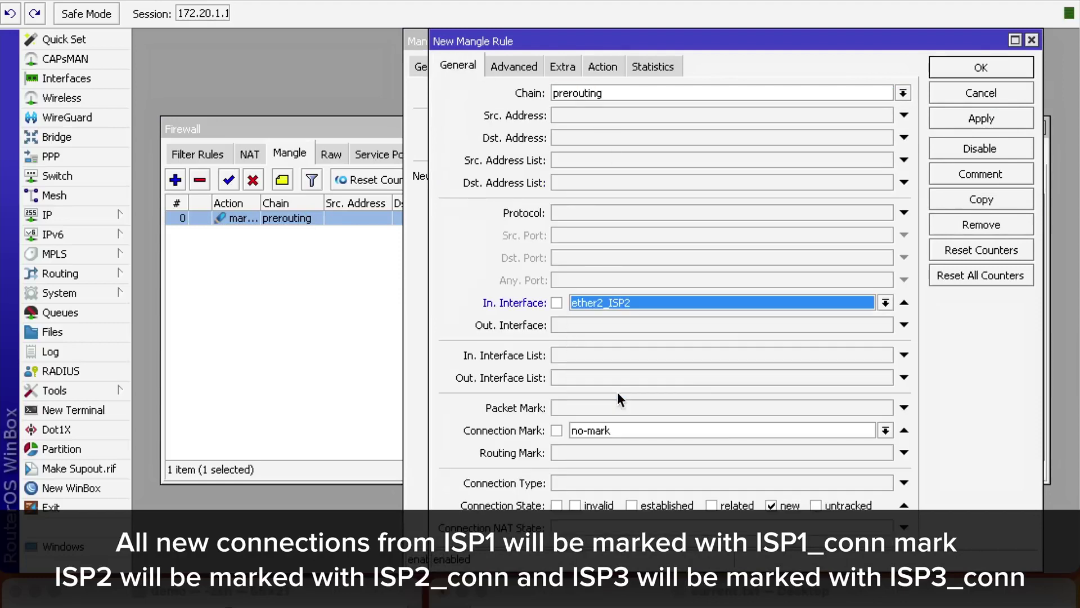
left_click(970, 66)
Step: Copy the ISP1 mangle rule again with incoming interface to_ISP3 and new connection mark ISP3_conn, and save the copy
left_click(957, 199)
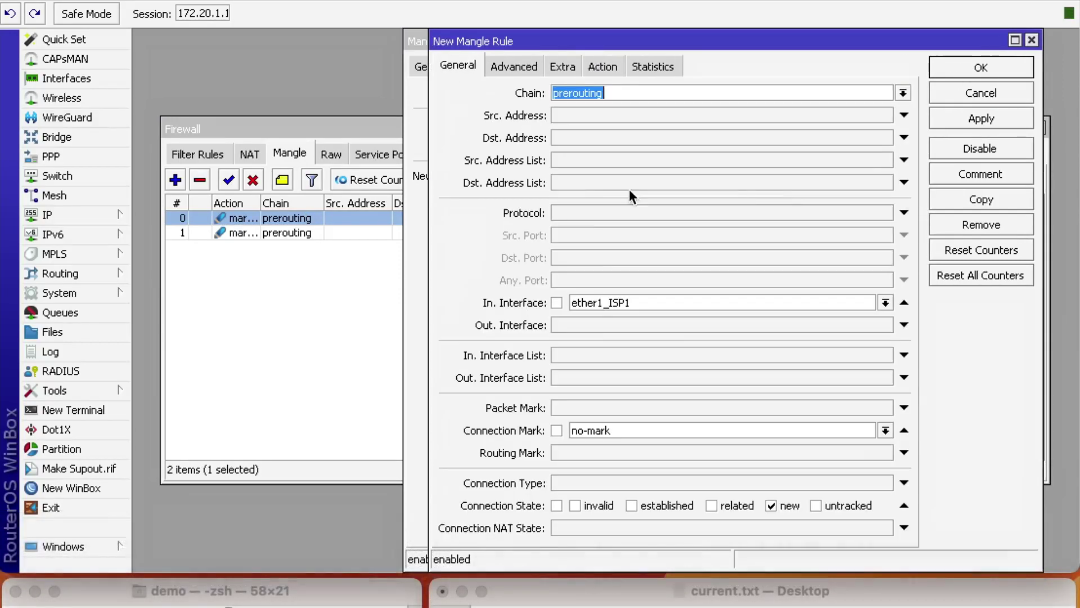
left_click(617, 303)
left_click(646, 495)
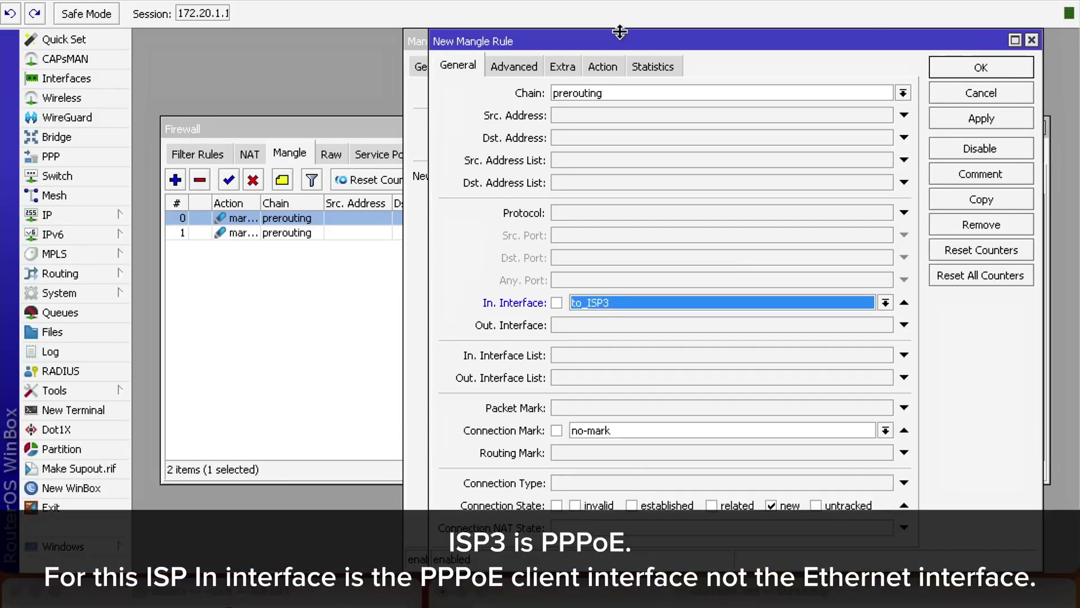
left_click(605, 67)
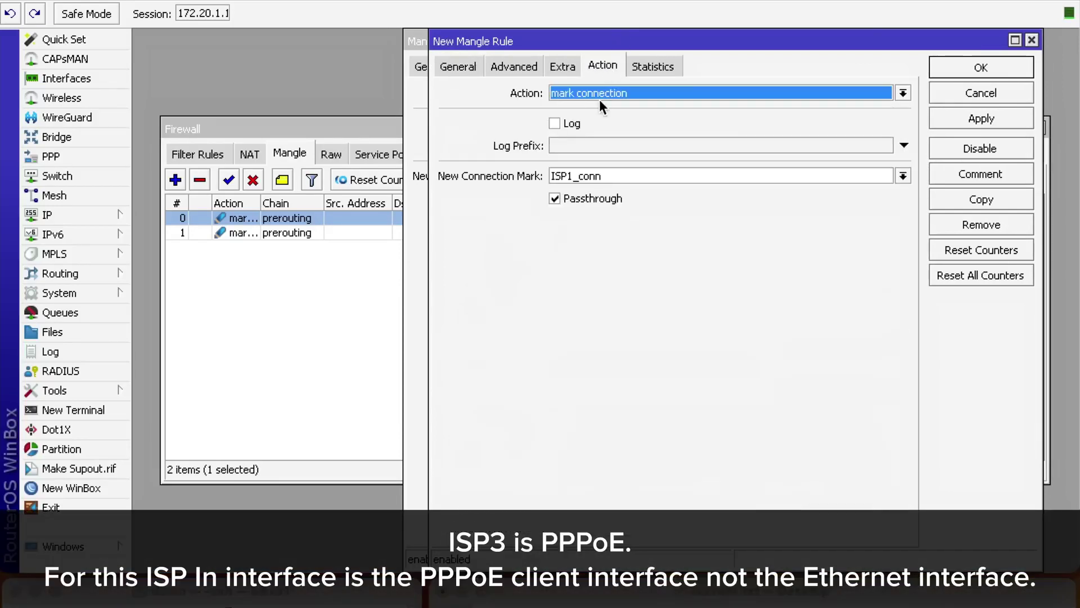
left_click(574, 175)
key("BackSpace")
type("3")
left_click(979, 68)
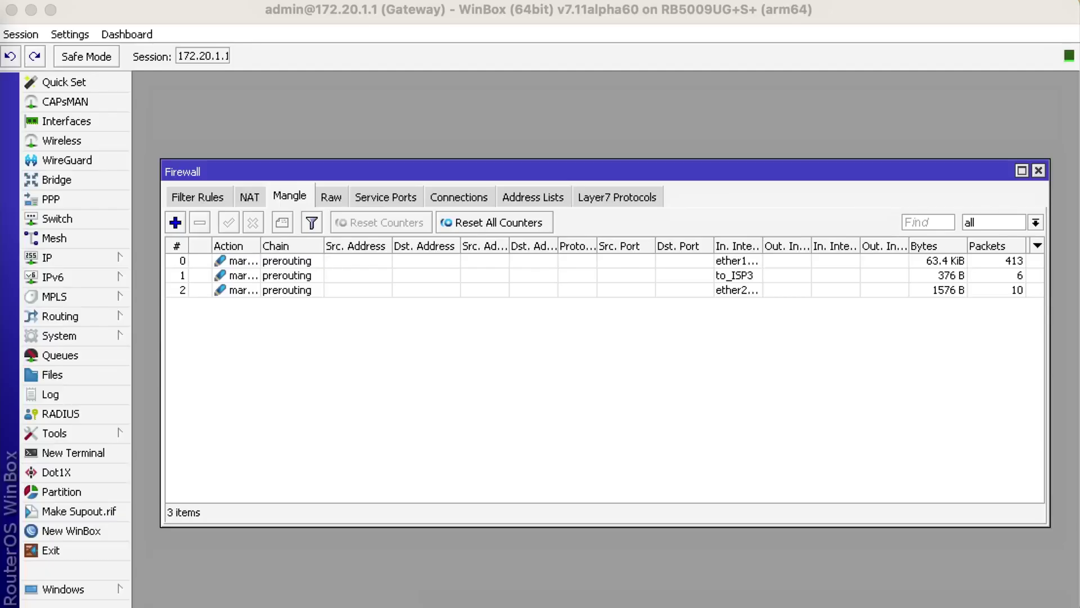
Step: Start a new mangle rule in the output chain that matches connection mark ISP1_conn
left_click(175, 222)
left_click(431, 107)
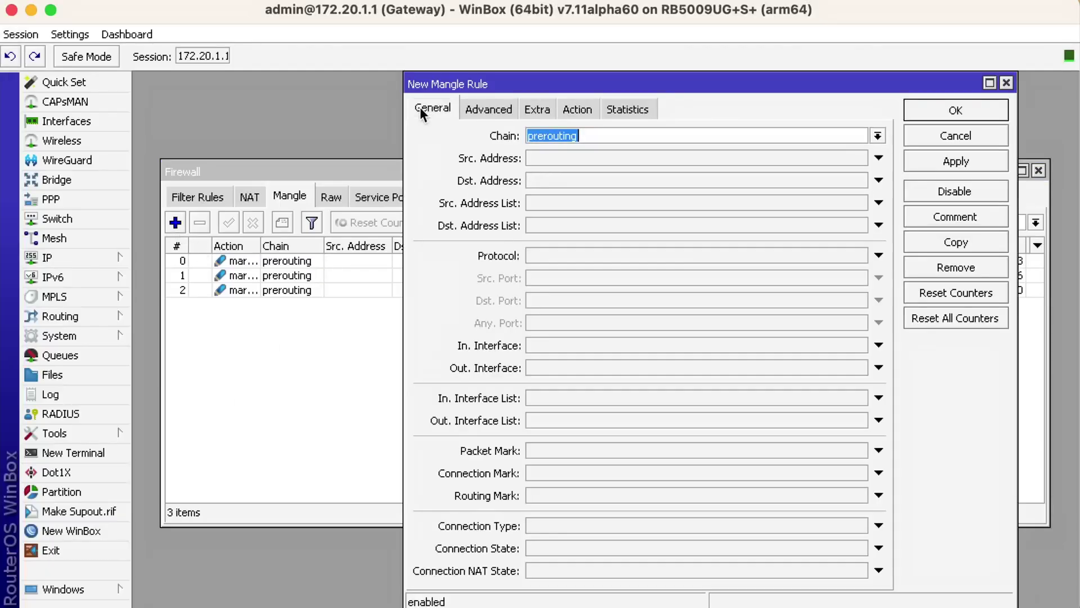
left_click(876, 136)
left_click(563, 175)
left_click(552, 472)
left_click(859, 472)
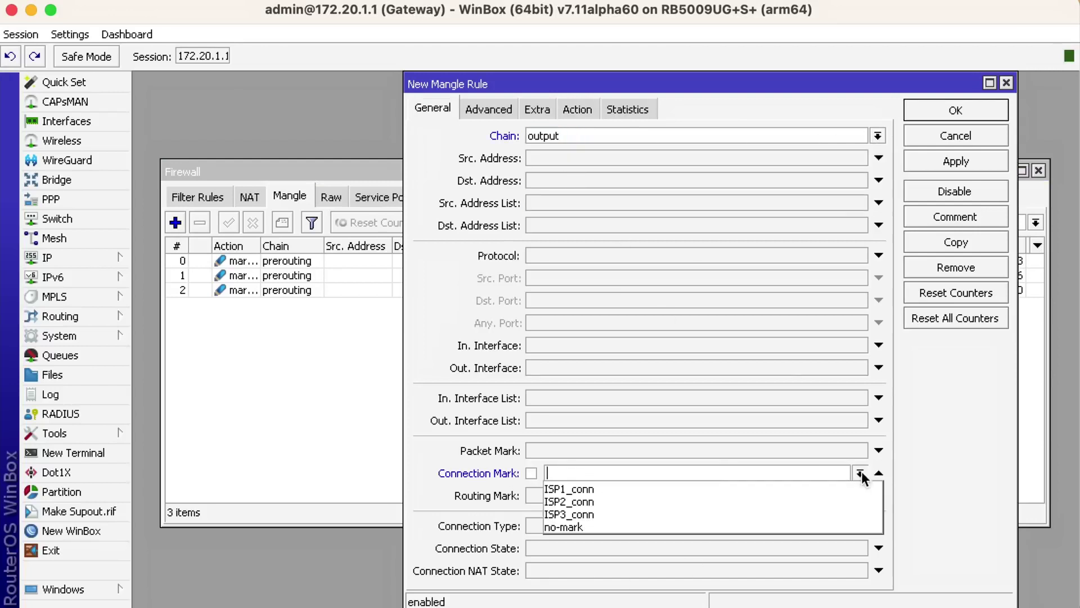
left_click(616, 488)
Step: Set the rule's action to mark routing with new routing mark ISP1, and save the rule
left_click(580, 108)
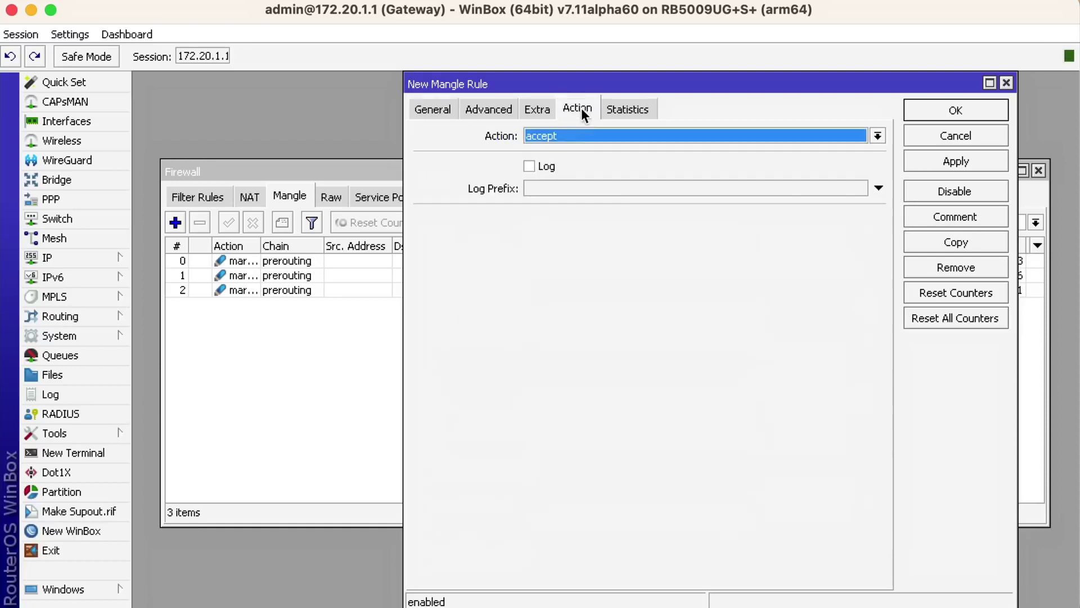
left_click(576, 136)
left_click(578, 303)
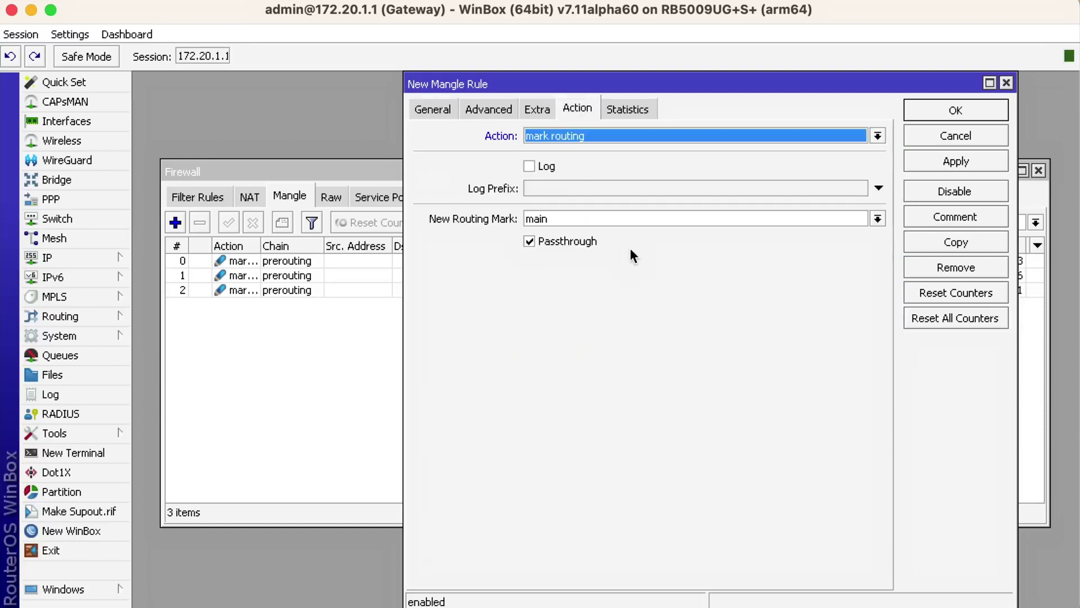
left_click(570, 219)
left_click(573, 233)
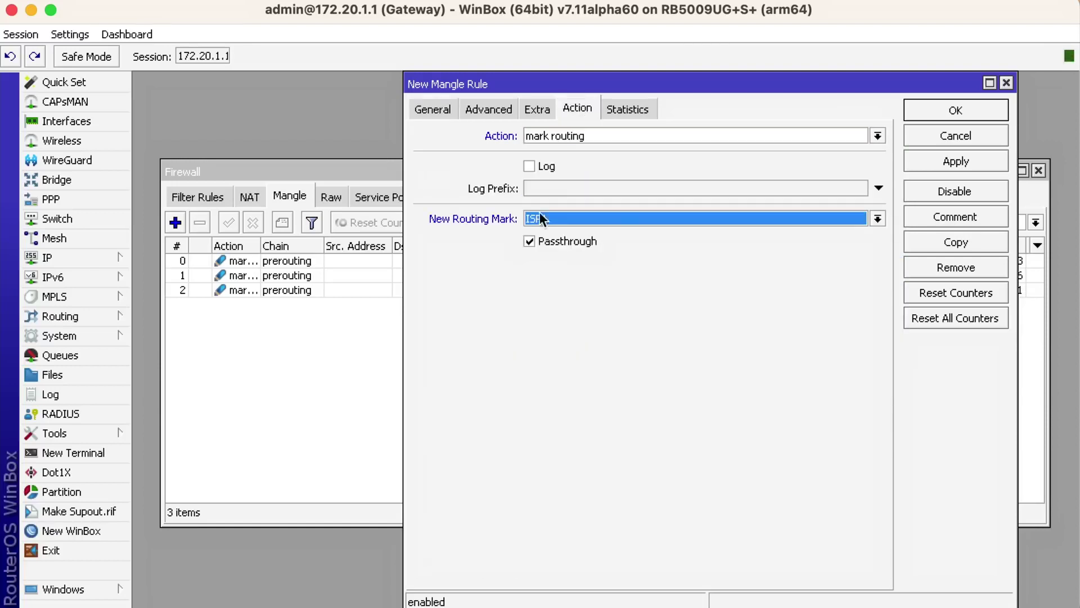
left_click(917, 116)
Step: Copy the ISP1 output rule with connection mark ISP2_conn and new routing mark ISP2, and save the copy
double_click(322, 304)
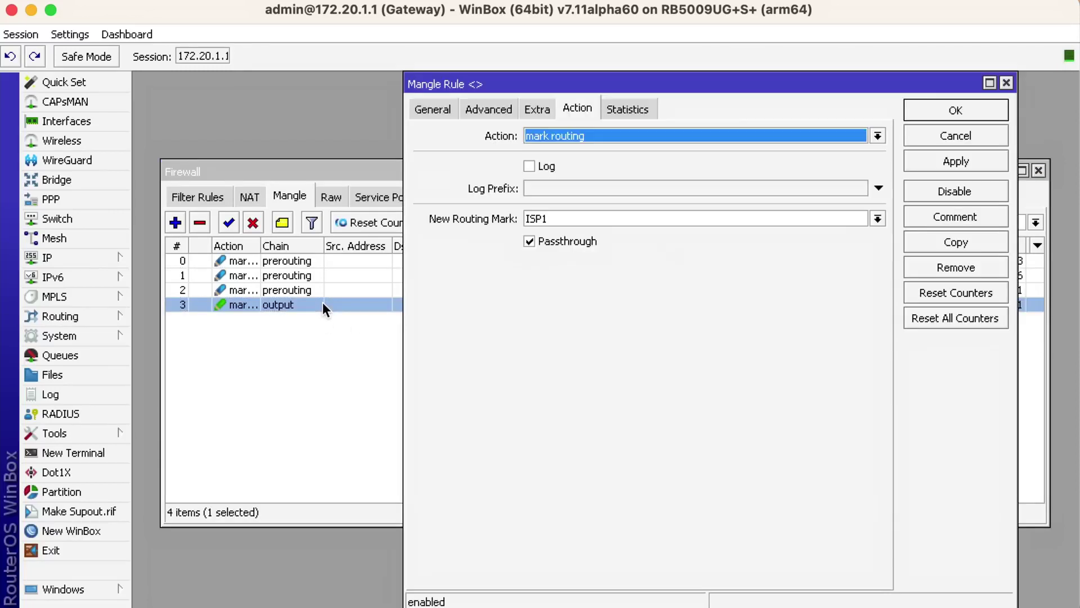
left_click(940, 249)
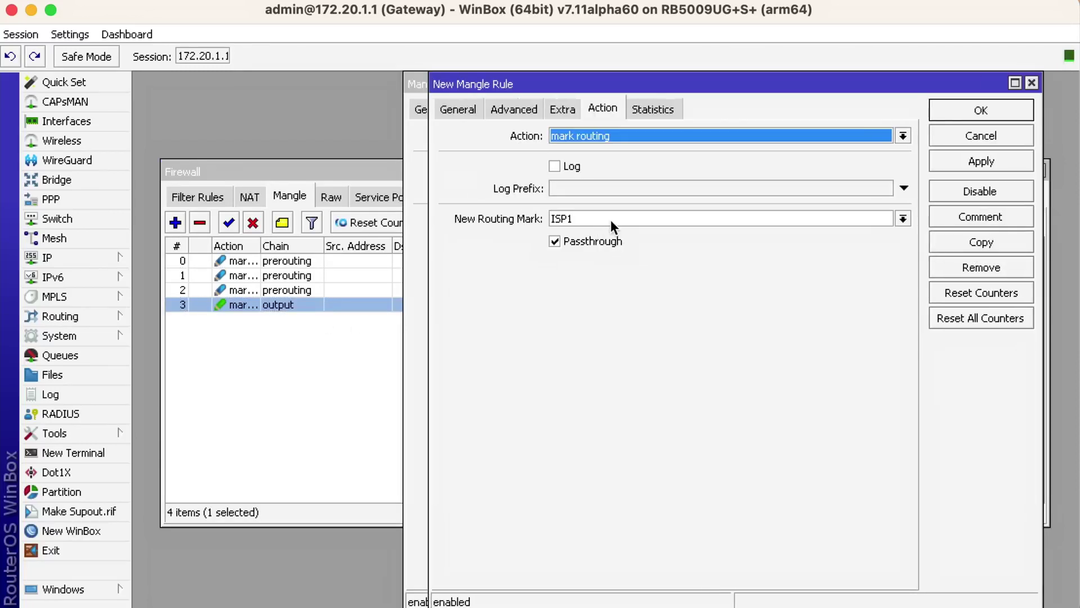
left_click(460, 107)
left_click(886, 472)
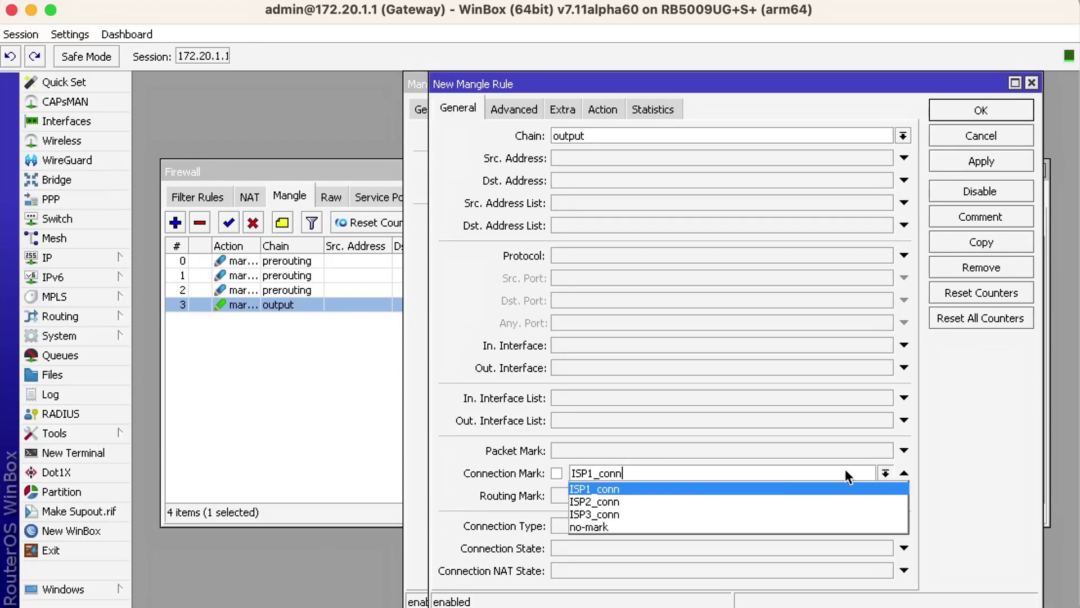
left_click(588, 497)
left_click(612, 107)
left_click(903, 218)
left_click(725, 244)
left_click(958, 109)
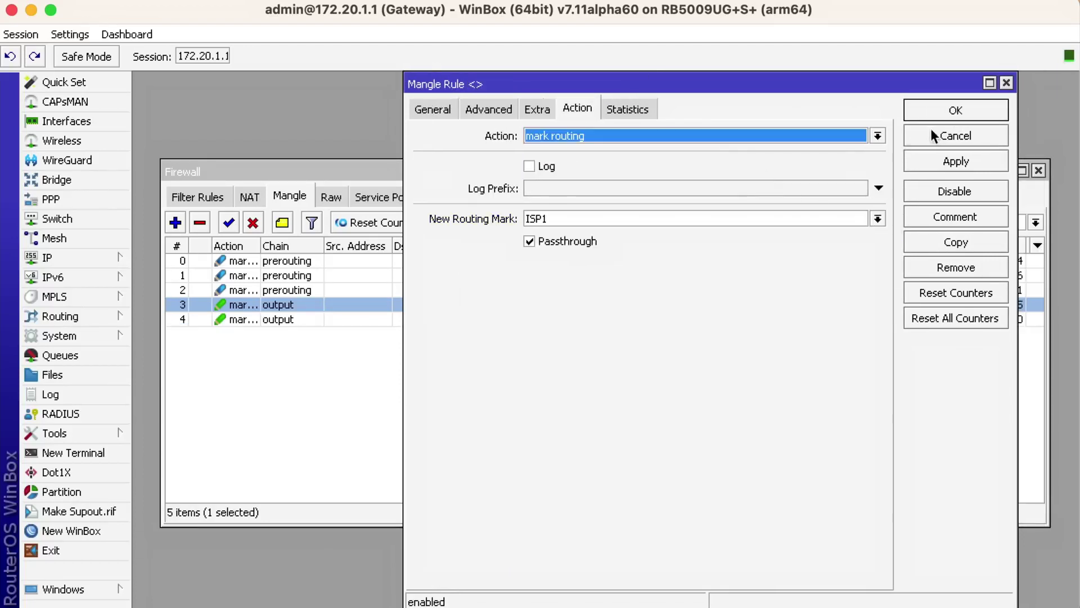
left_click(943, 108)
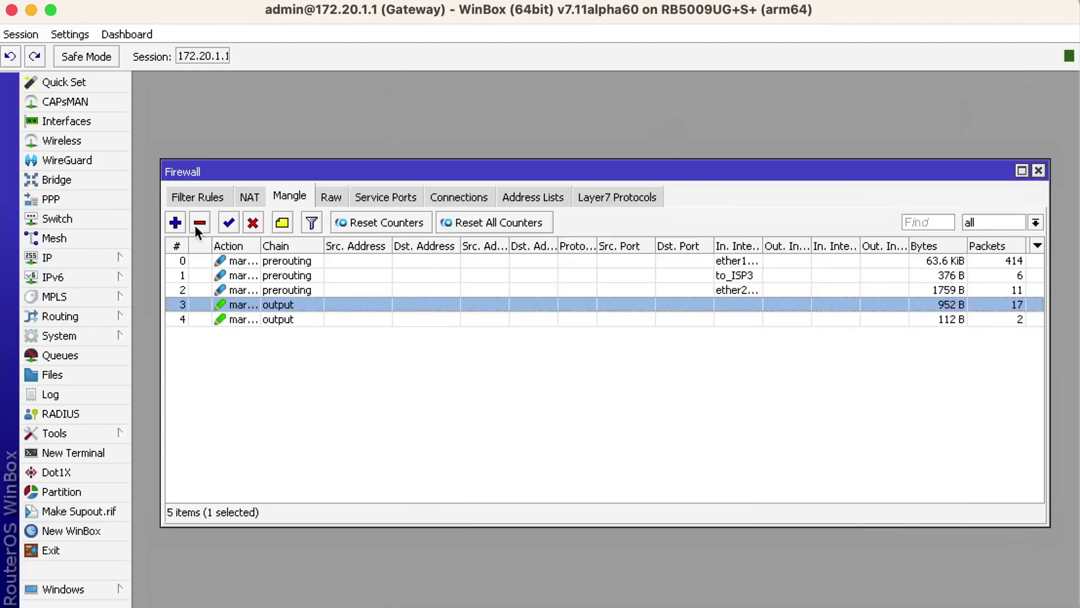
Step: Copy the ISP1 output rule again with connection mark ISP3_conn and new routing mark ISP3, and save the copy
double_click(261, 303)
left_click(946, 248)
left_click(457, 109)
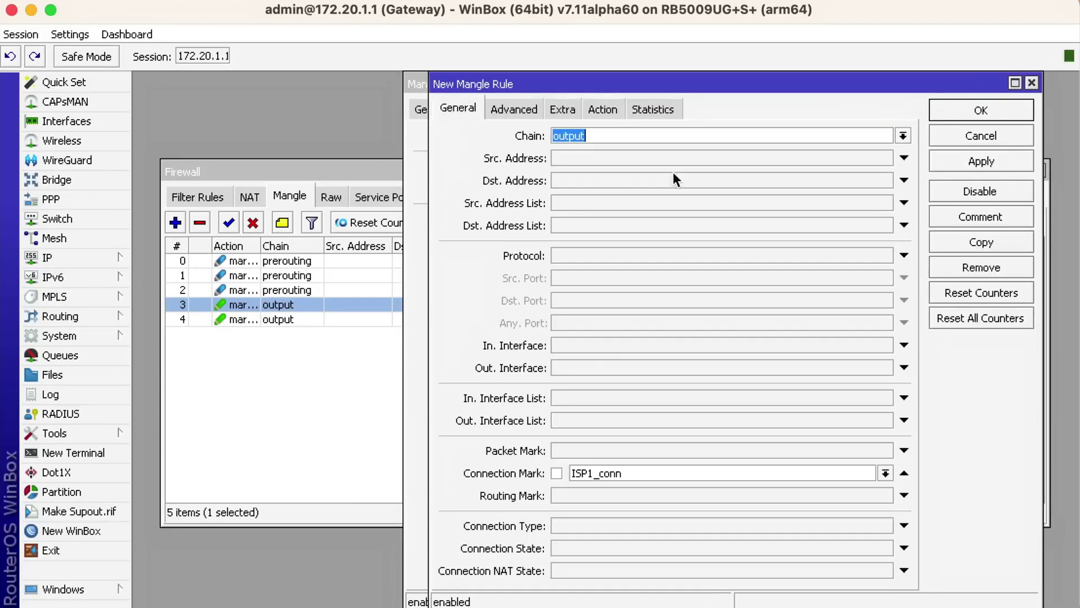
left_click(886, 473)
left_click(629, 515)
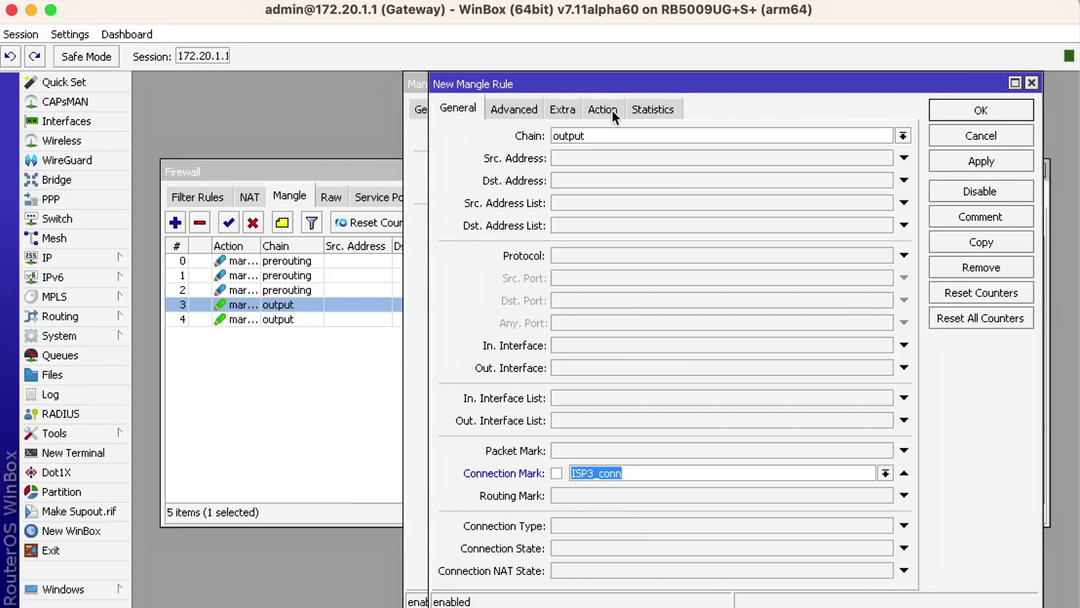
left_click(612, 110)
left_click(904, 218)
left_click(782, 236)
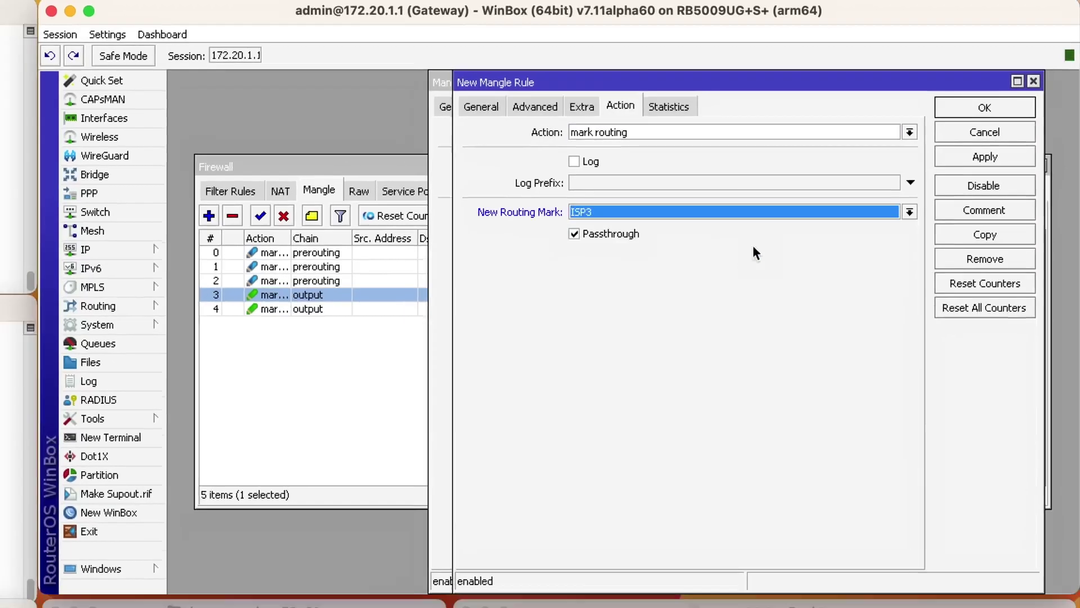
left_click(981, 111)
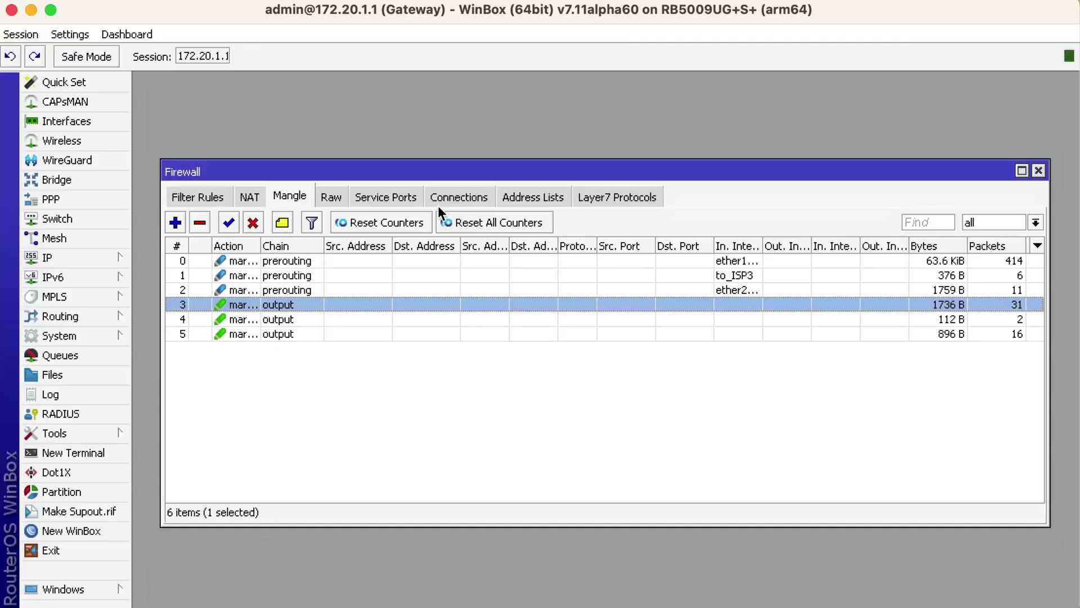
Step: Remove all tracked firewall connections
left_click(454, 195)
left_click(412, 346)
key("ctrl+a")
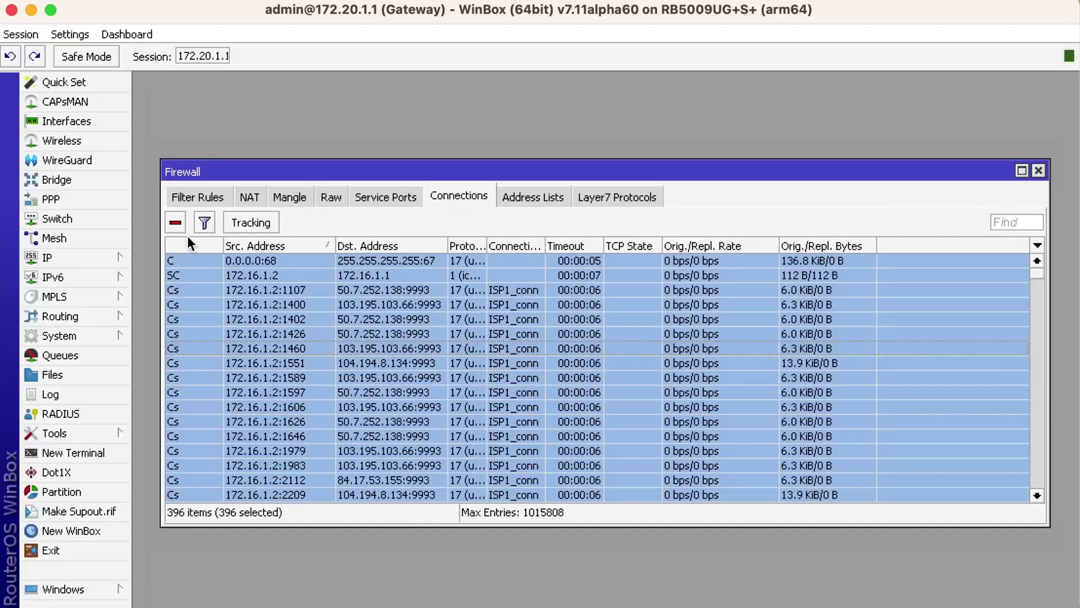
left_click(181, 228)
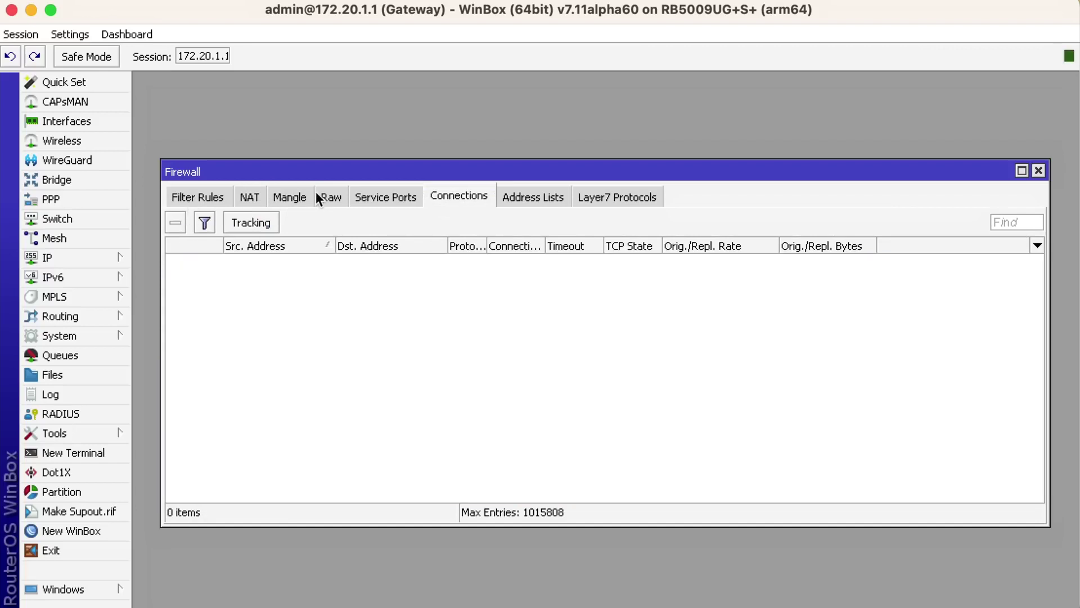
Step: Start a prerouting mangle rule matching incoming interface LAN, connection state new and connection mark no-mark
left_click(290, 198)
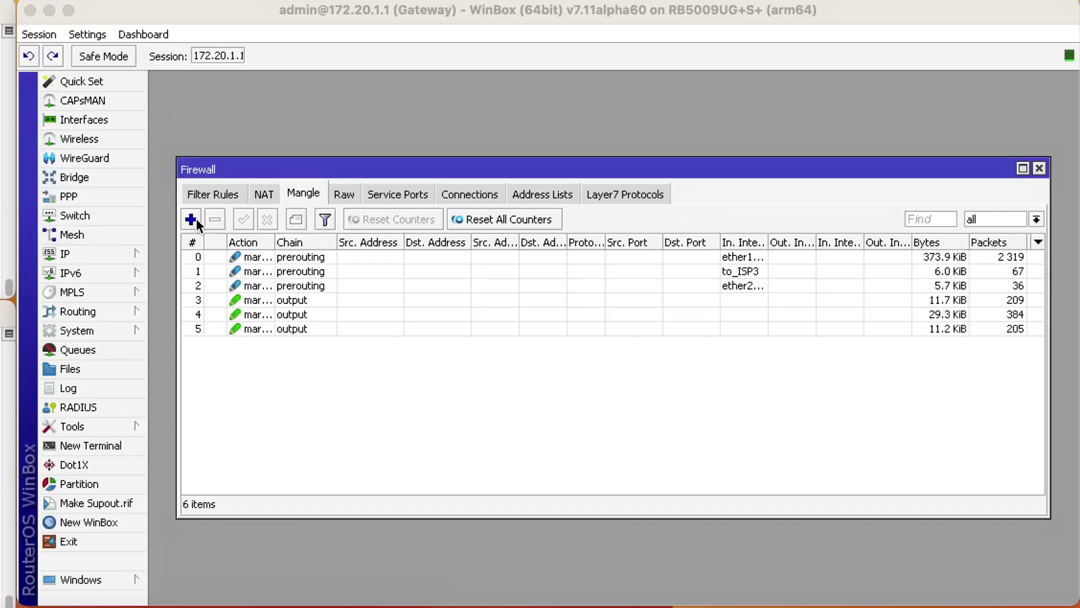
left_click(191, 219)
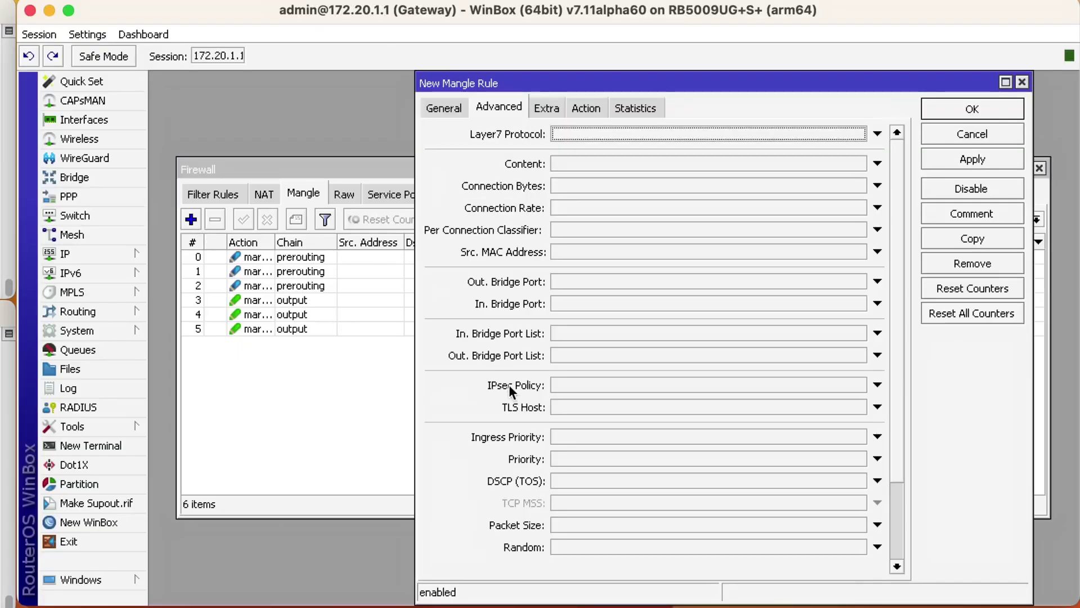
left_click(444, 108)
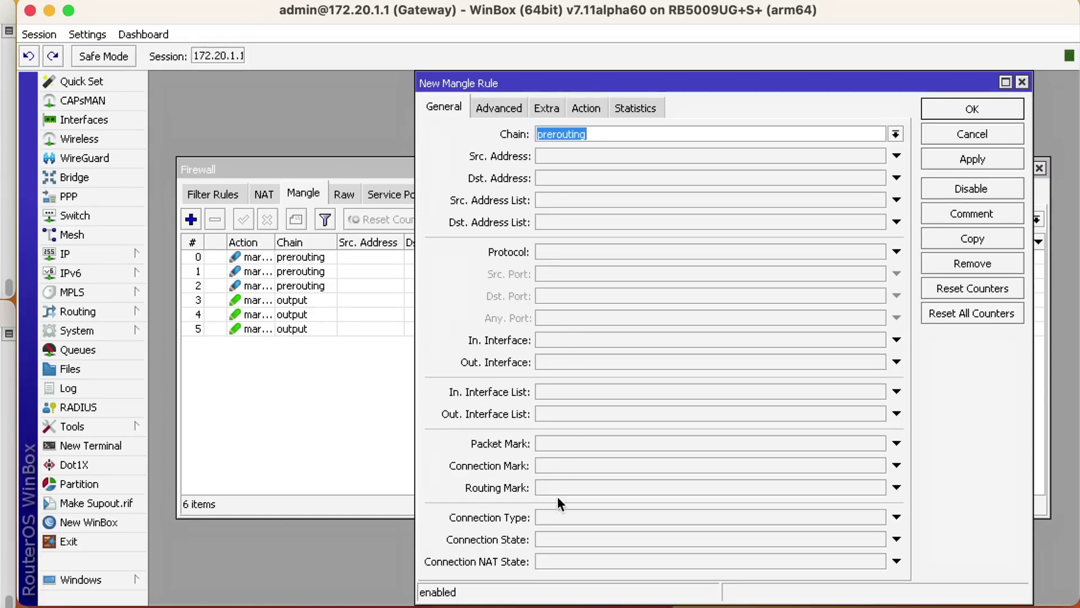
left_click(561, 534)
left_click(763, 541)
left_click(566, 339)
left_click(589, 340)
left_click(589, 356)
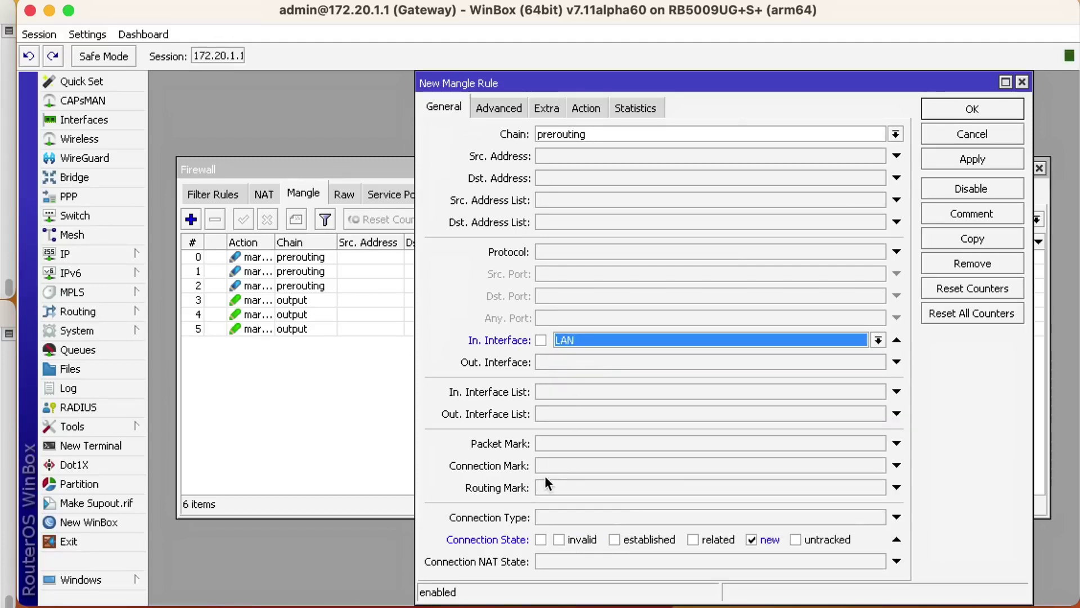
left_click(558, 465)
left_click(881, 467)
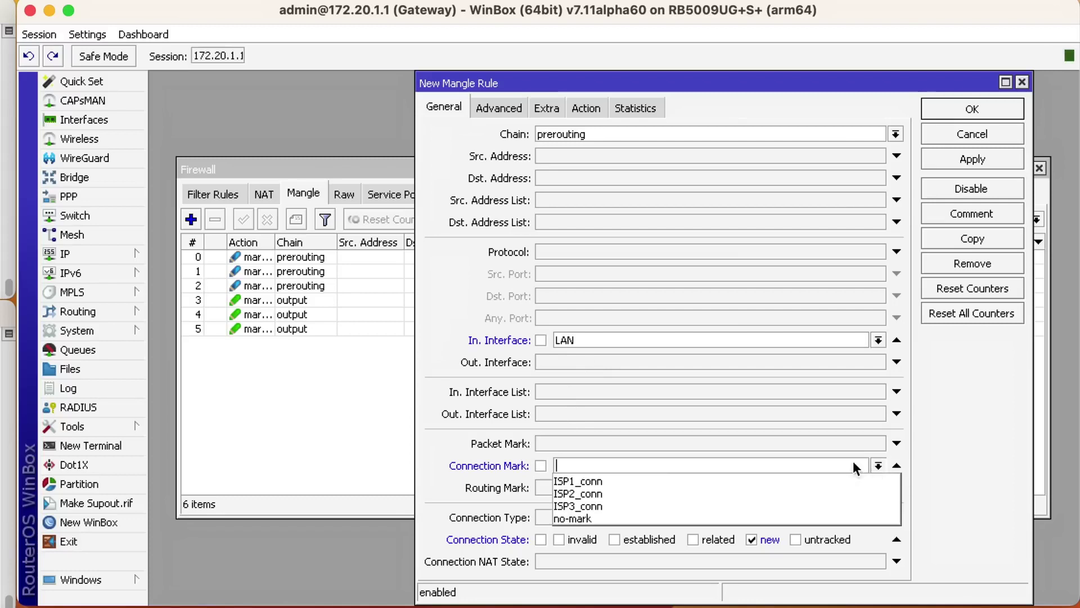
left_click(602, 513)
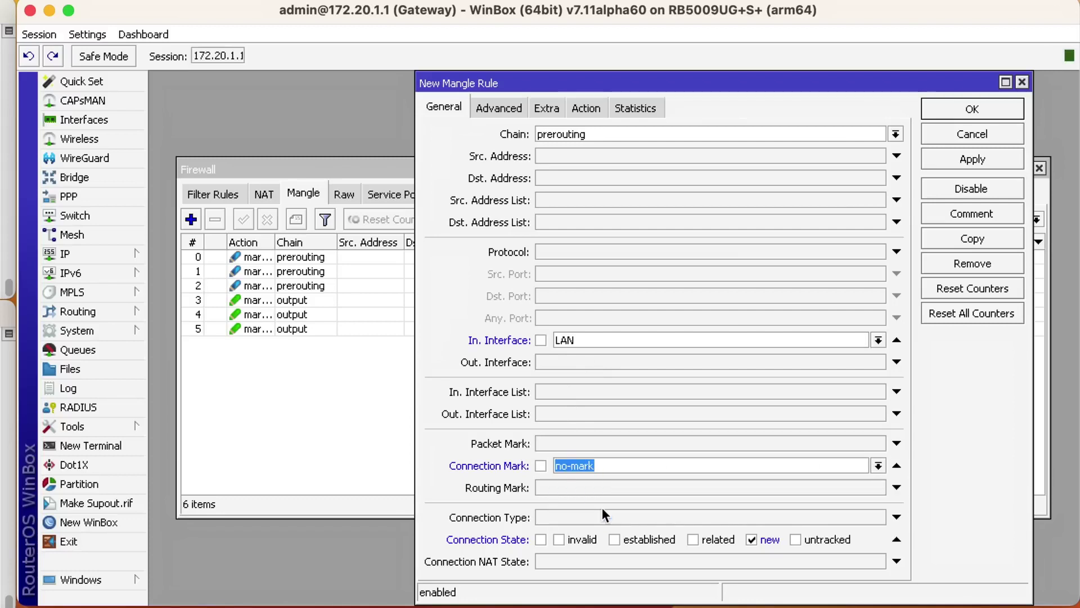
Step: Make the LAN rule match only destinations whose address type is not local
left_click(546, 106)
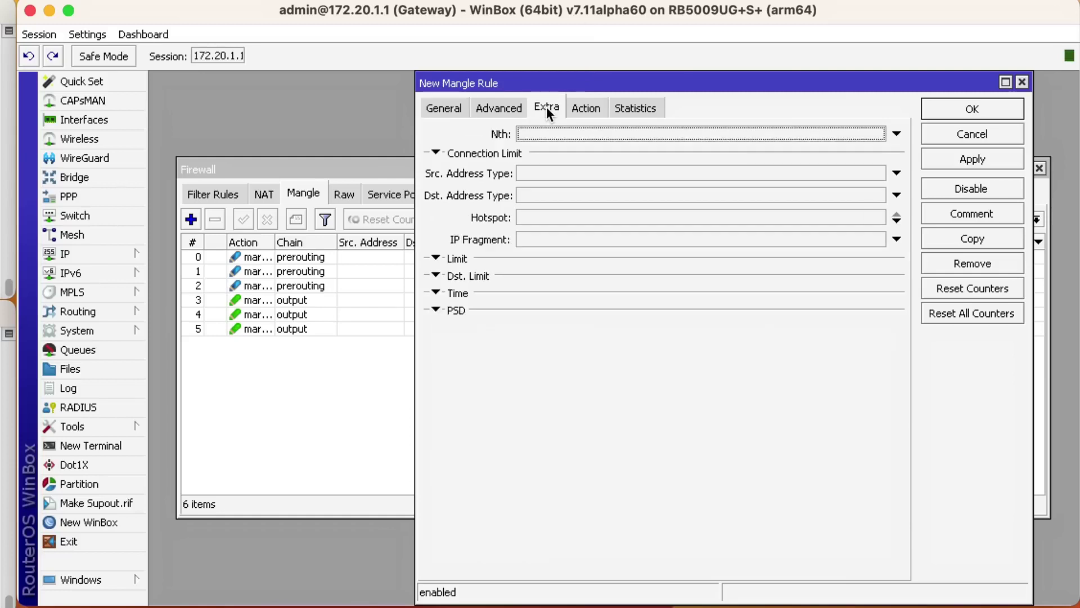
left_click(557, 194)
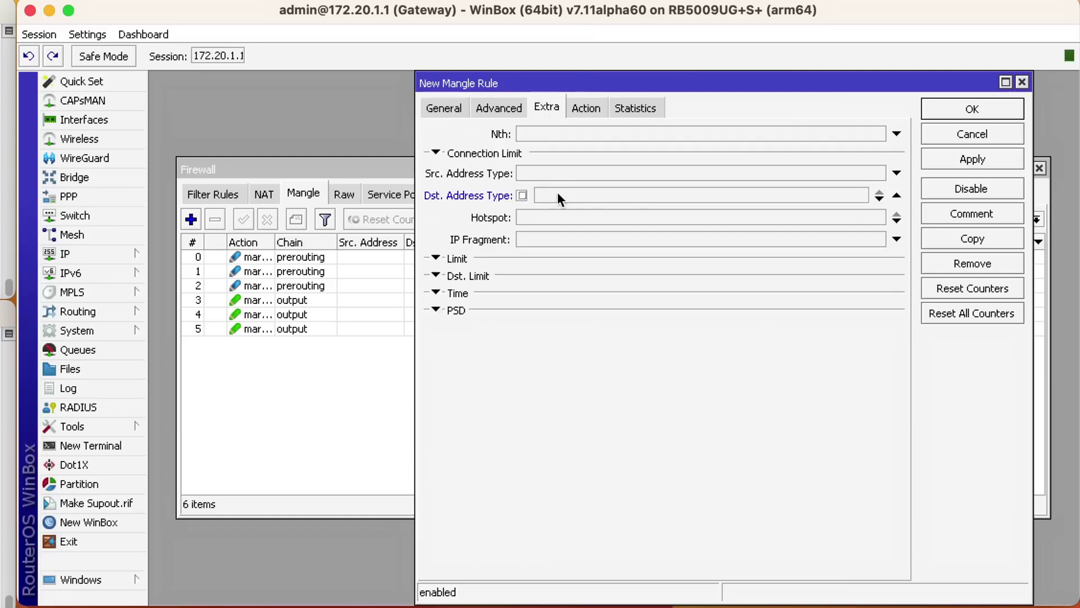
left_click(866, 194)
left_click(878, 217)
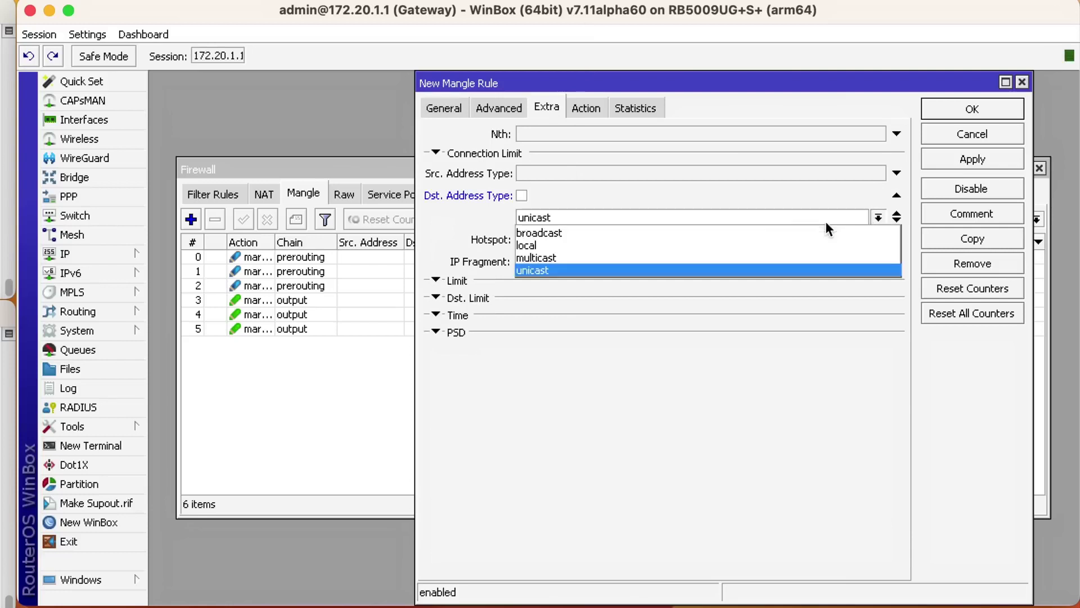
left_click(622, 244)
left_click(523, 194)
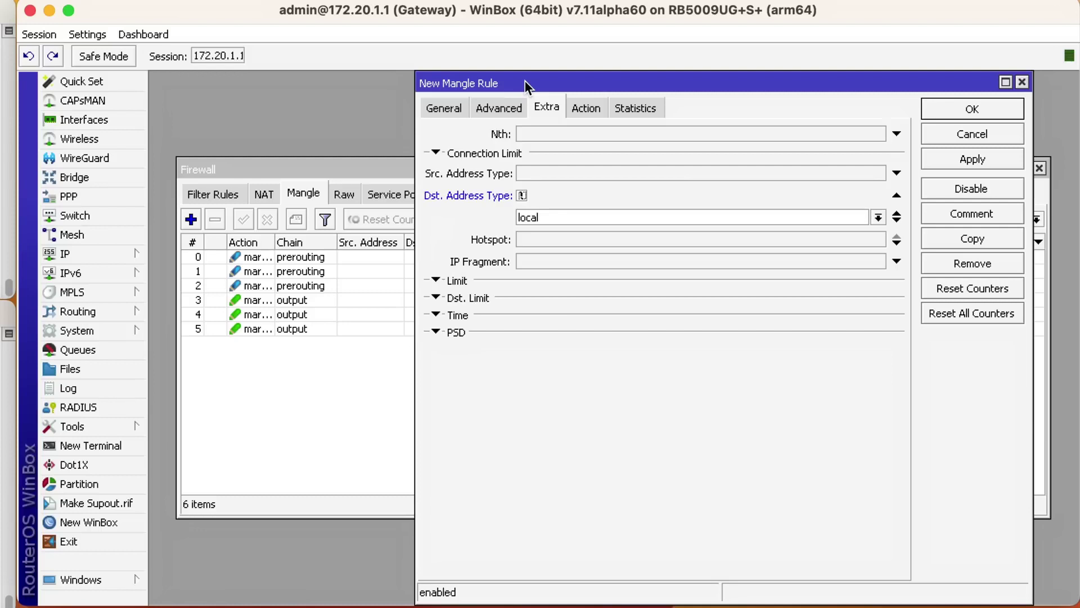
Step: Set the rule's per connection classifier to src address and port with divisor 3 and remainder 0
left_click(508, 109)
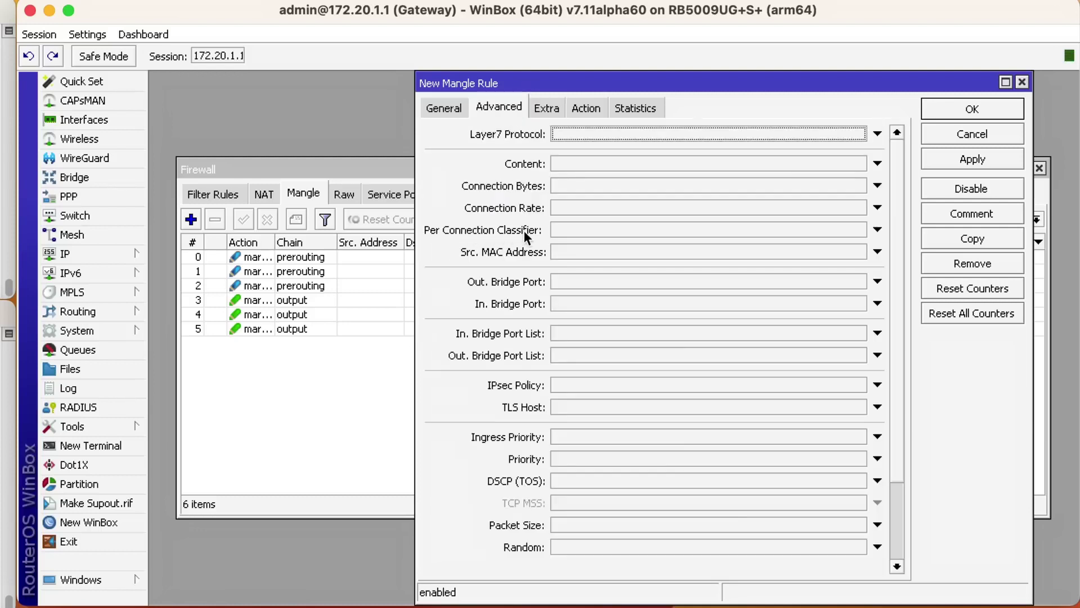
left_click(582, 231)
left_click(640, 231)
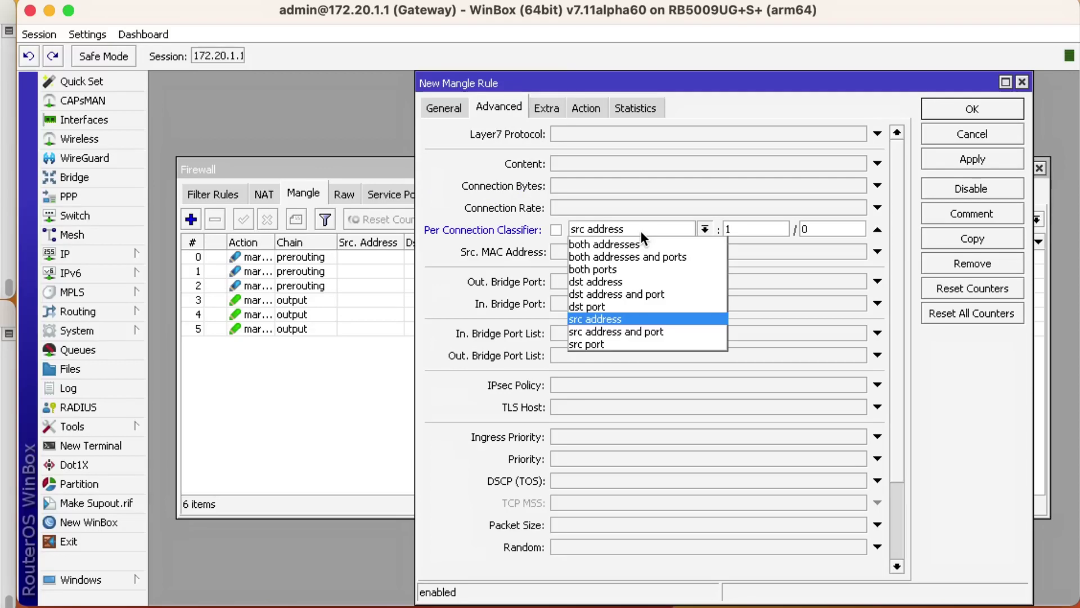
left_click(656, 329)
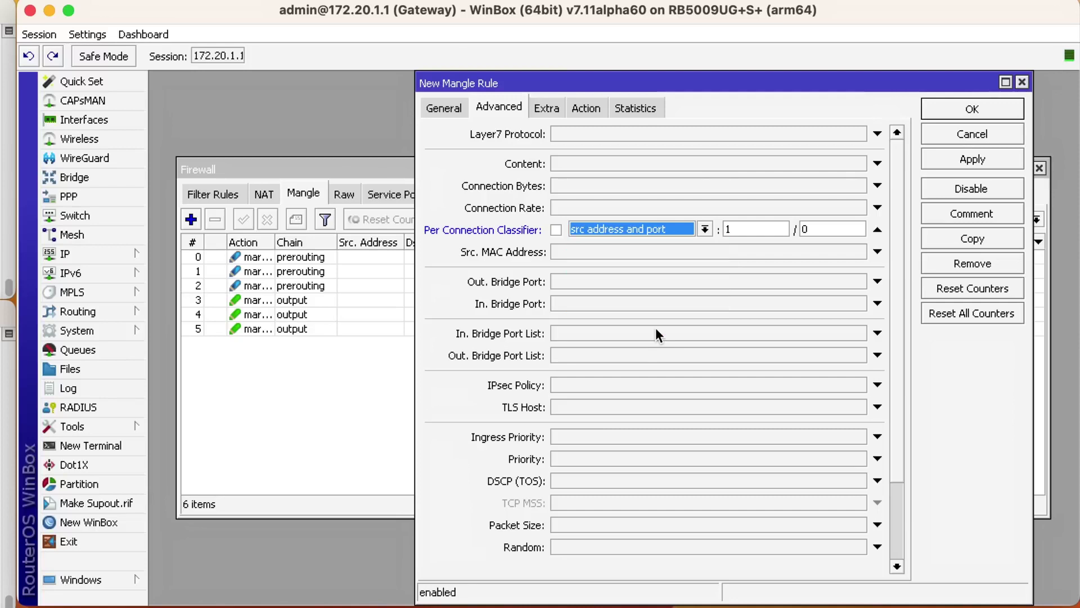
key("Tab")
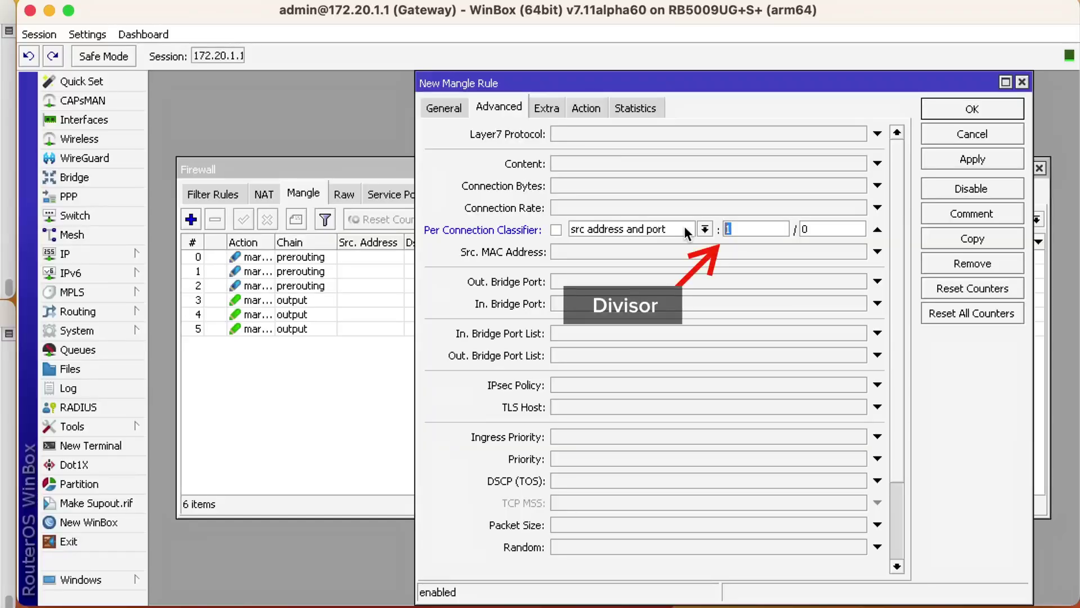
type("3")
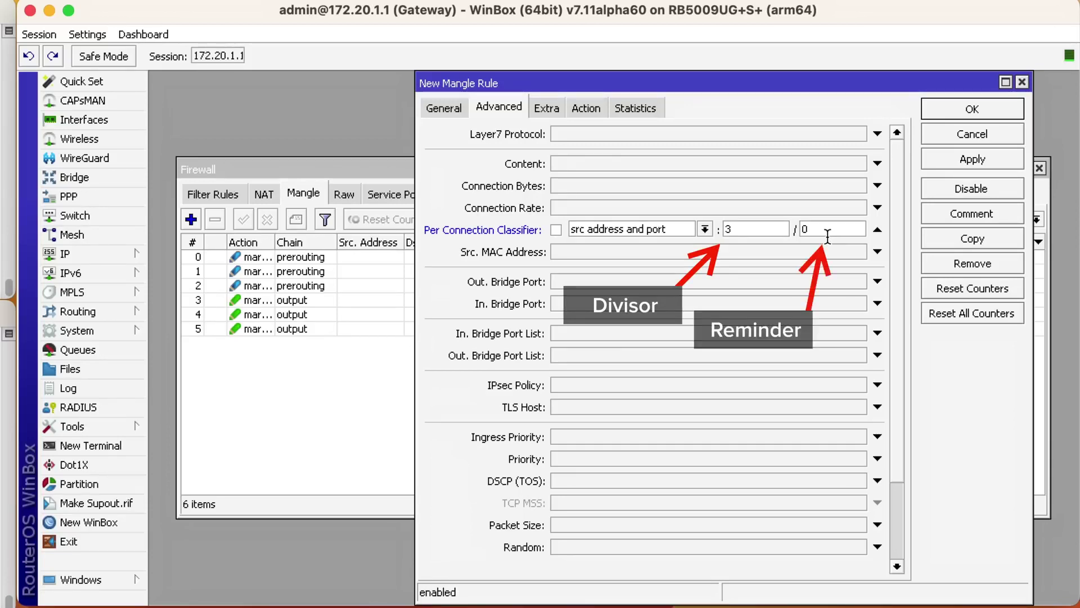
left_click(729, 229)
Step: Set the LAN rule's action to mark connection with new connection mark ISP1_conn, and save the rule
left_click(596, 109)
left_click(586, 133)
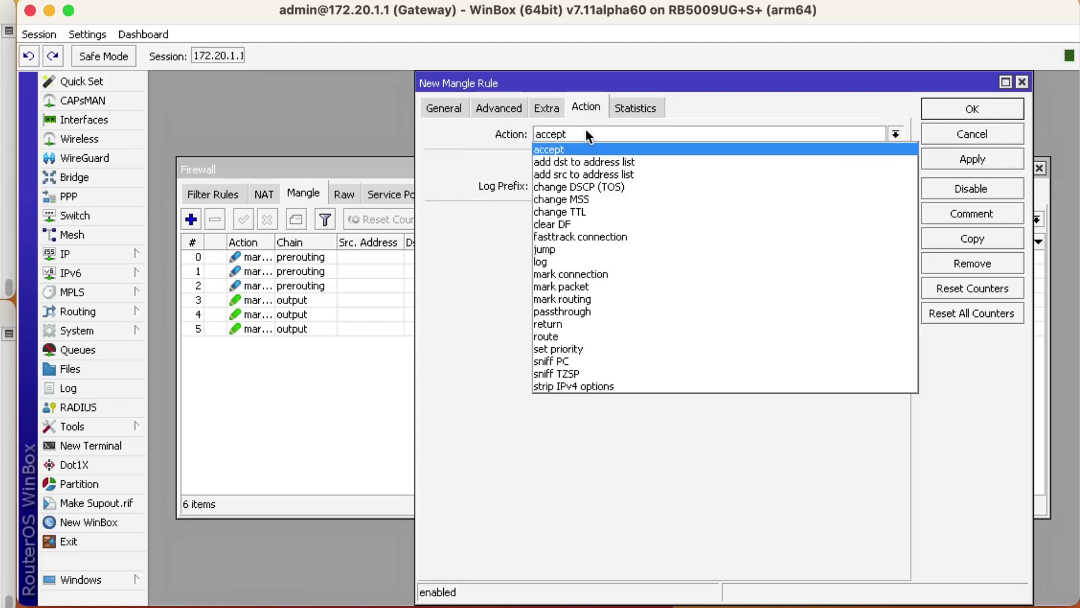
left_click(626, 273)
left_click(895, 216)
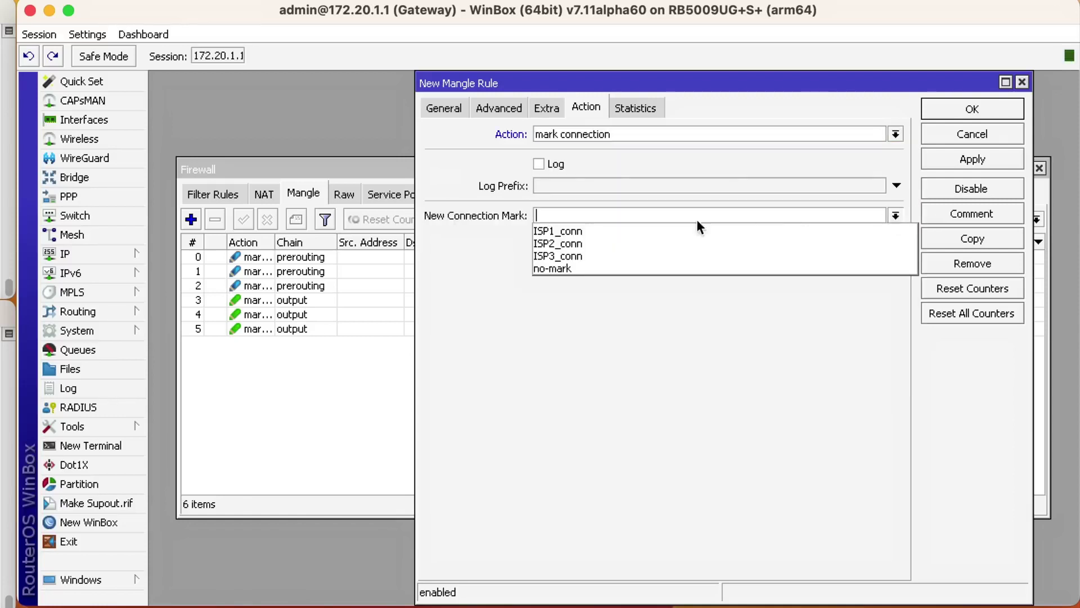
left_click(615, 231)
left_click(931, 111)
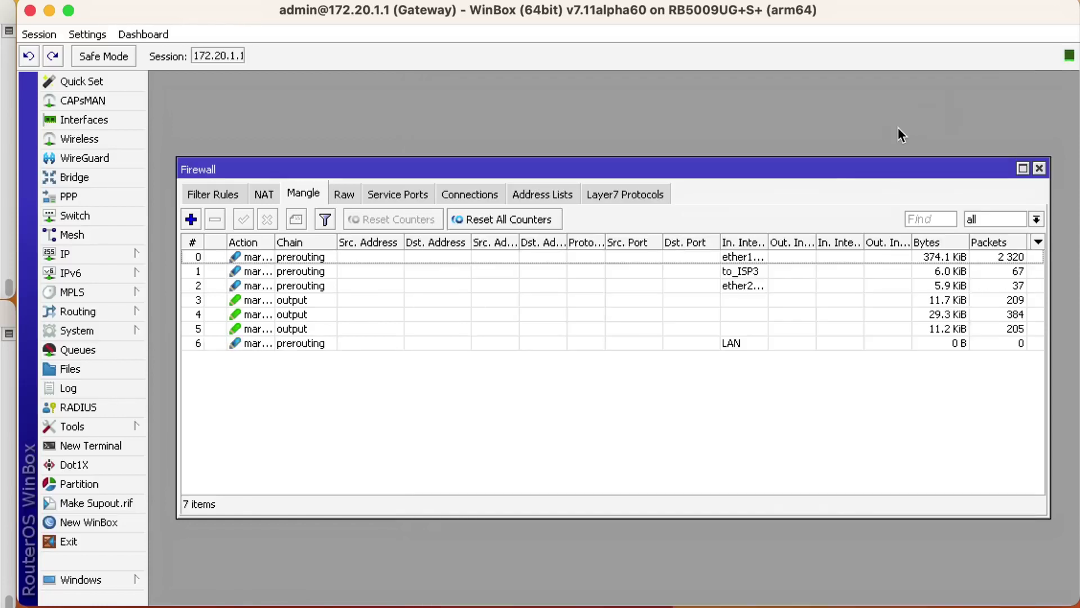
Step: Duplicate the LAN connection-marking rule for ISP1 and open the copy's per connection classifier remainder for editing
double_click(344, 343)
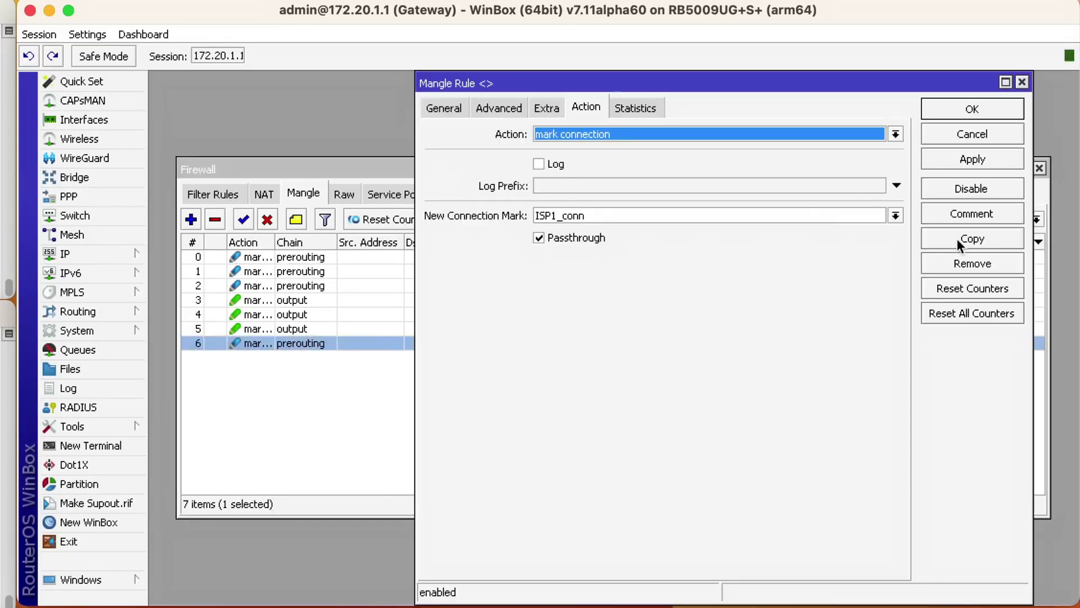
left_click(957, 239)
left_click(523, 106)
double_click(873, 229)
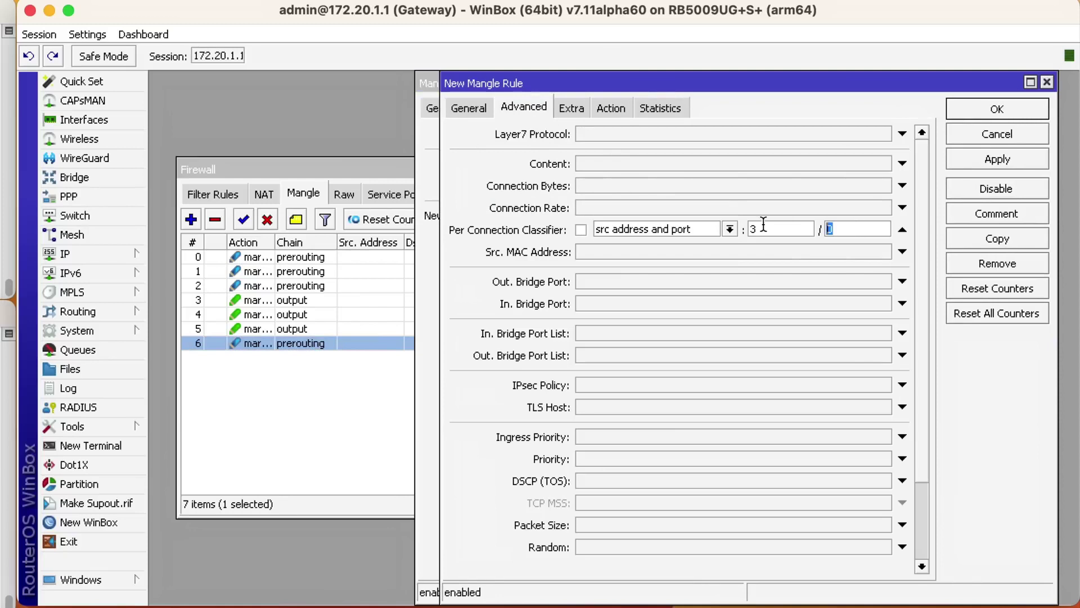
Step: Set the copied LAN rule's new connection mark to ISP2_conn and save the rule
left_click(606, 109)
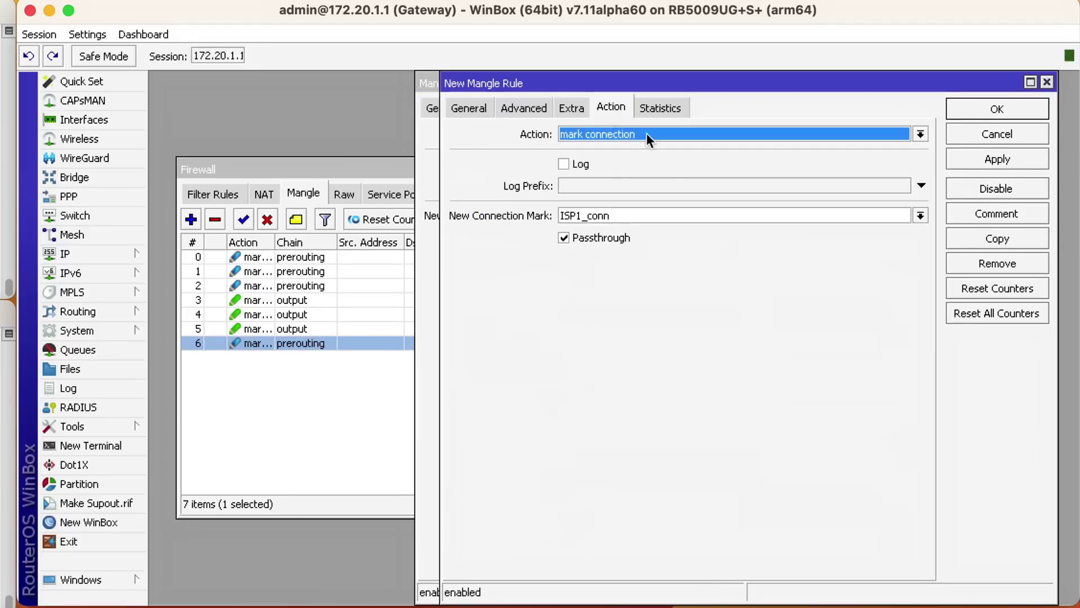
left_click(919, 217)
left_click(708, 235)
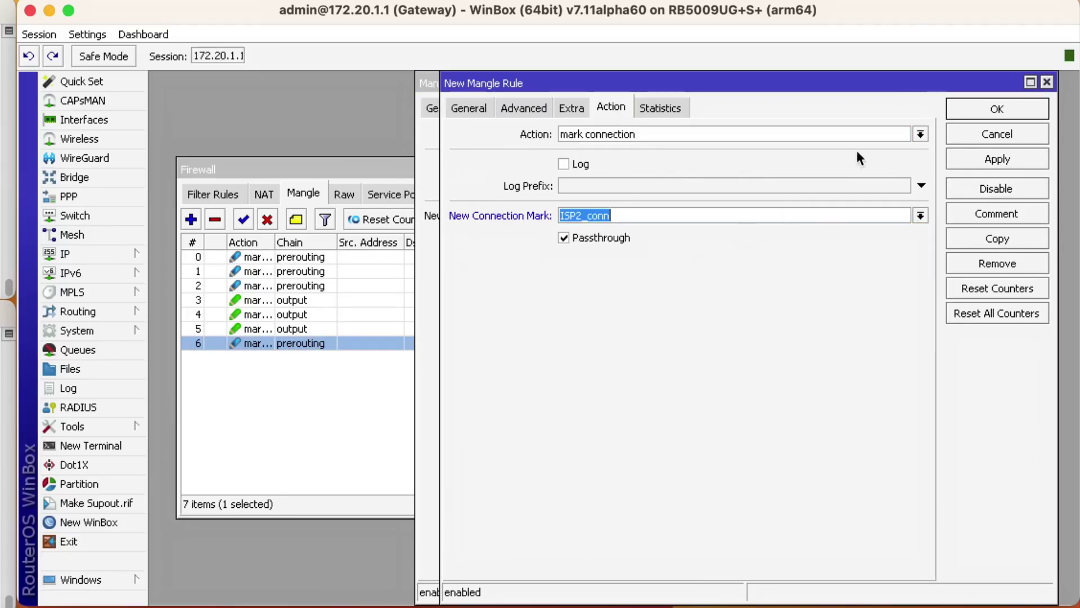
left_click(969, 111)
Step: Duplicate the ISP1 LAN rule again and set the copy's per connection classifier remainder to 2
left_click(958, 238)
left_click(571, 108)
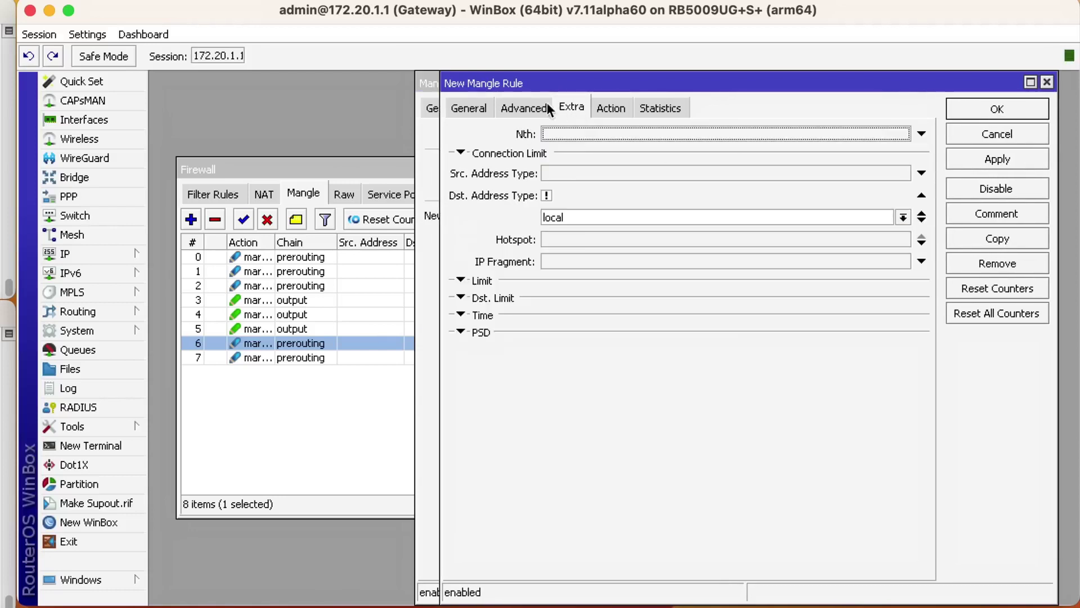
left_click(545, 108)
double_click(861, 231)
type("2")
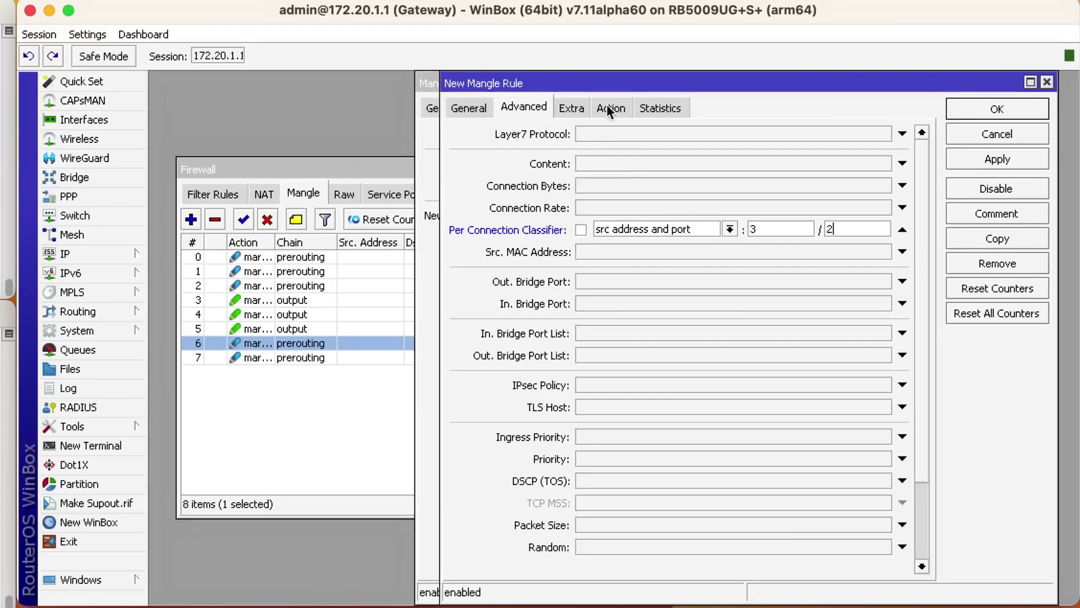
Step: Assign the third ISP's connection mark as the new connection mark of this LAN rule and save it
left_click(606, 106)
left_click(921, 216)
left_click(738, 252)
left_click(994, 109)
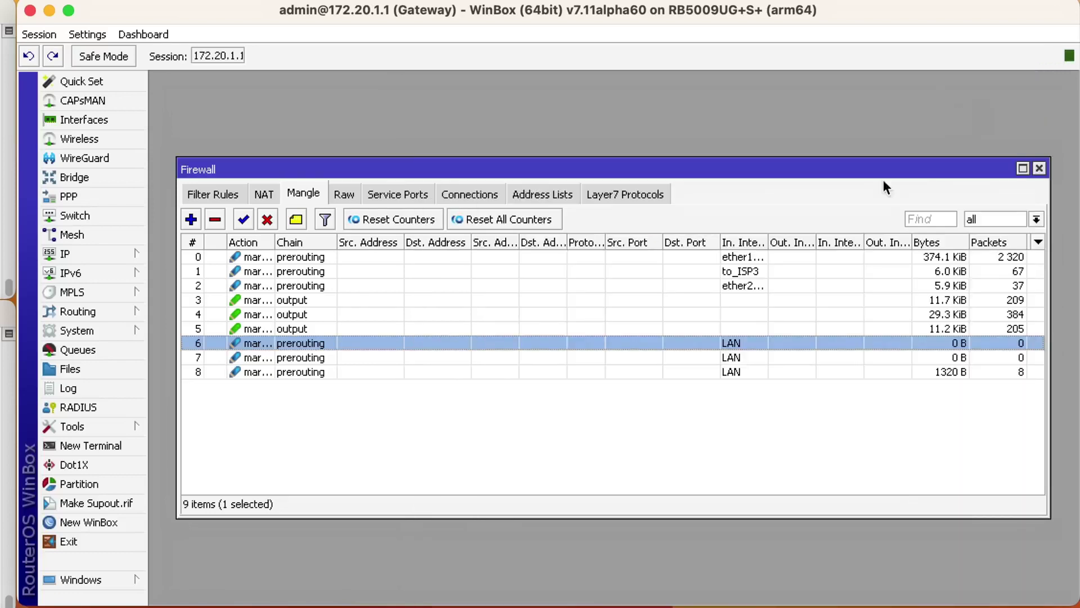